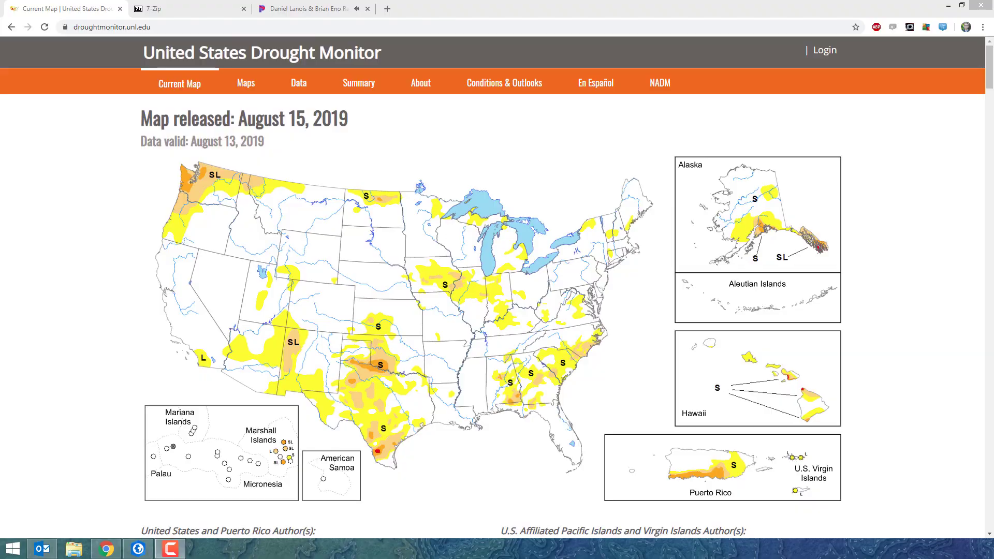
# Step: Download the 2018 Drought Monitor shapefile bundle, 2018_USDM_M.zip, from the GIS Data Files page
pyautogui.moveTo(299, 86)
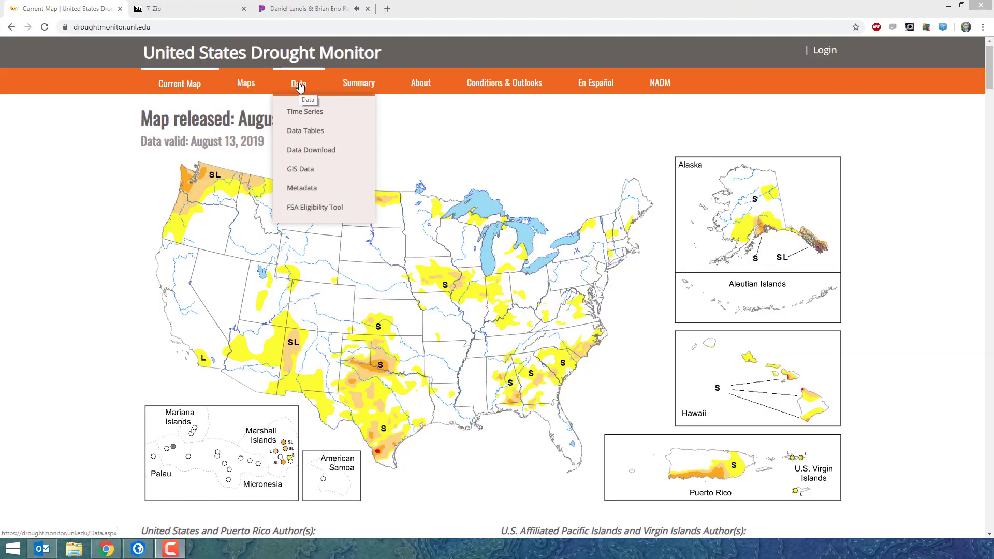
pyautogui.click(306, 170)
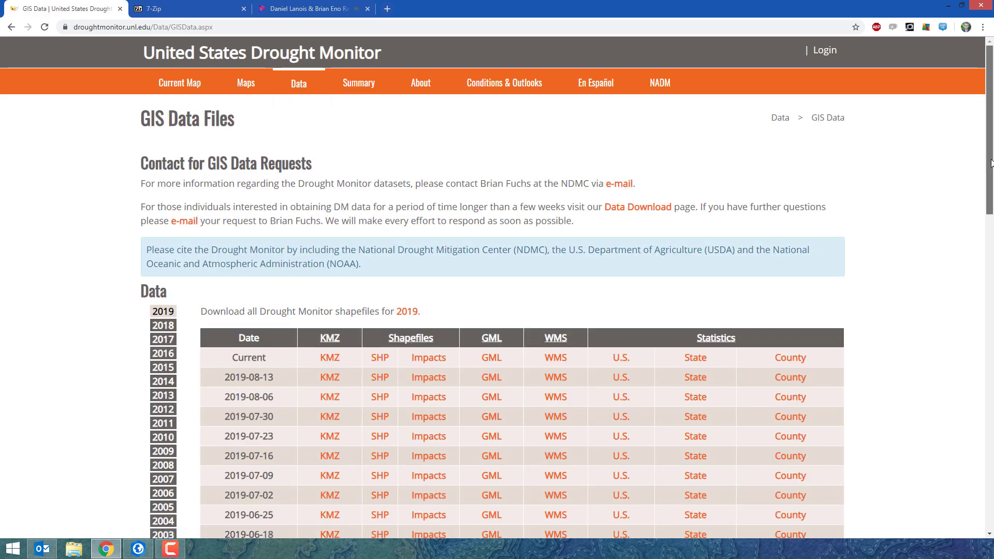
pyautogui.moveTo(991, 173)
pyautogui.mouseDown()
pyautogui.moveTo(978, 362)
pyautogui.moveTo(980, 185)
pyautogui.mouseUp()
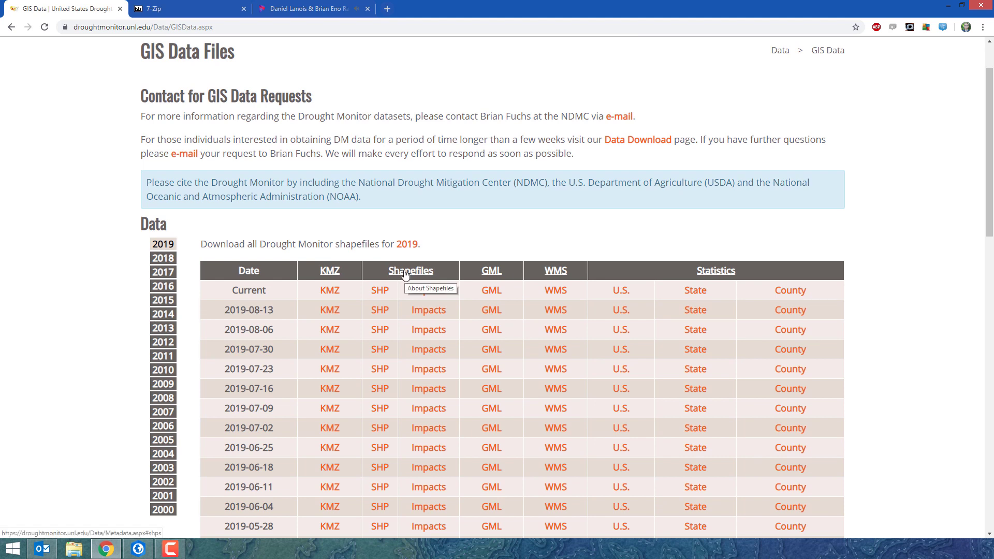
pyautogui.click(162, 258)
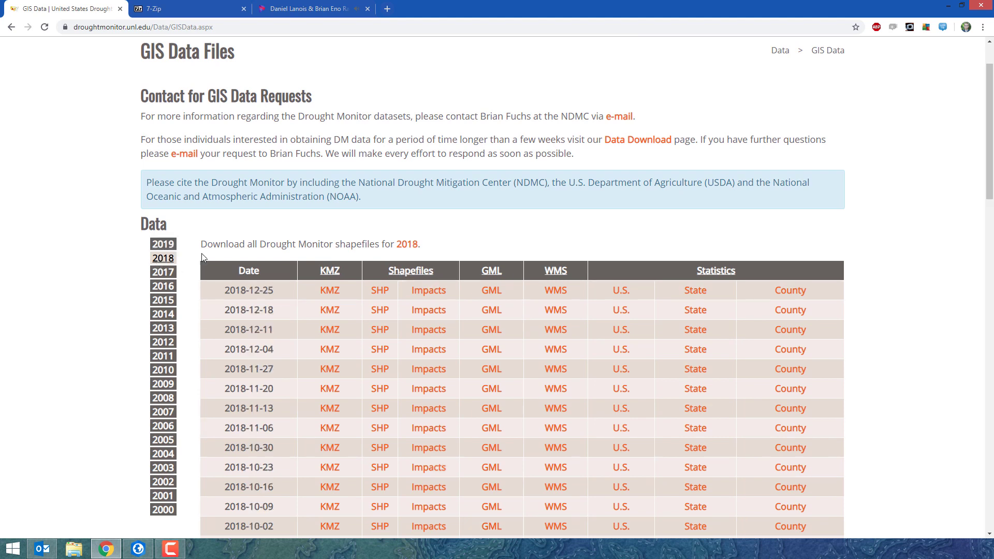
pyautogui.click(409, 248)
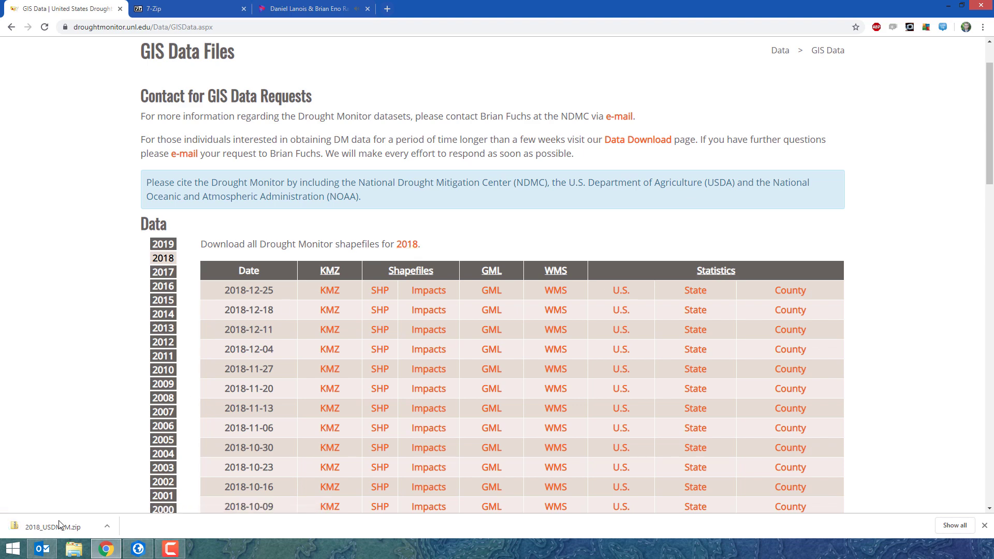
# Step: Open the downloaded 2018_USDM_M.zip from Chrome's download shelf in File Explorer
pyautogui.click(49, 530)
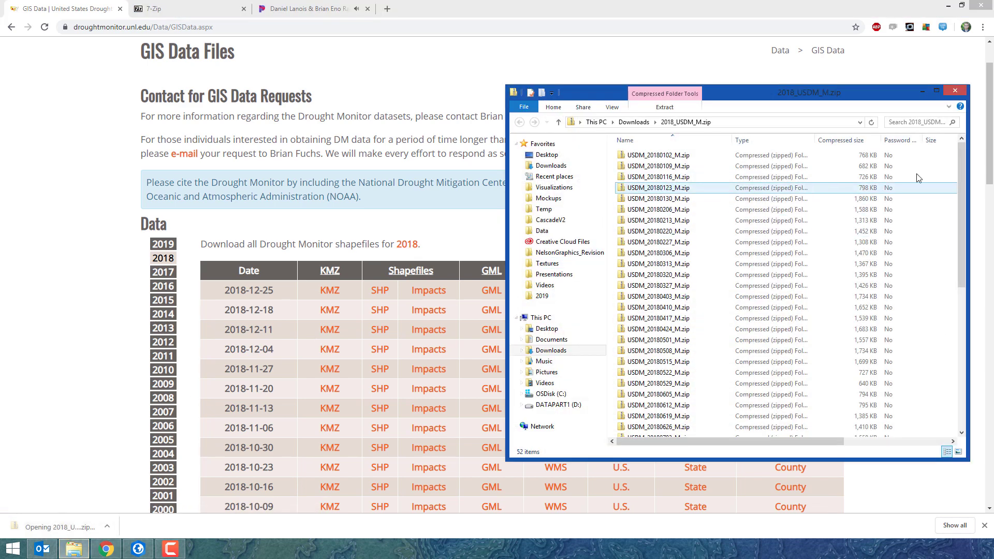
pyautogui.moveTo(964, 164); pyautogui.dragTo(957, 334)
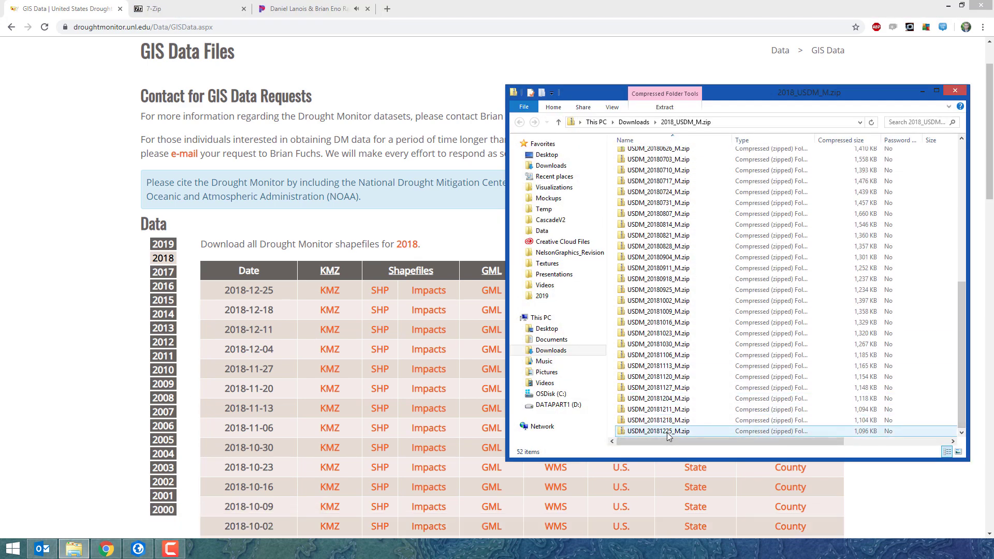
pyautogui.scroll(10, 725, 290)
pyautogui.click(671, 166)
pyautogui.hotkey('ctrl', 'a')
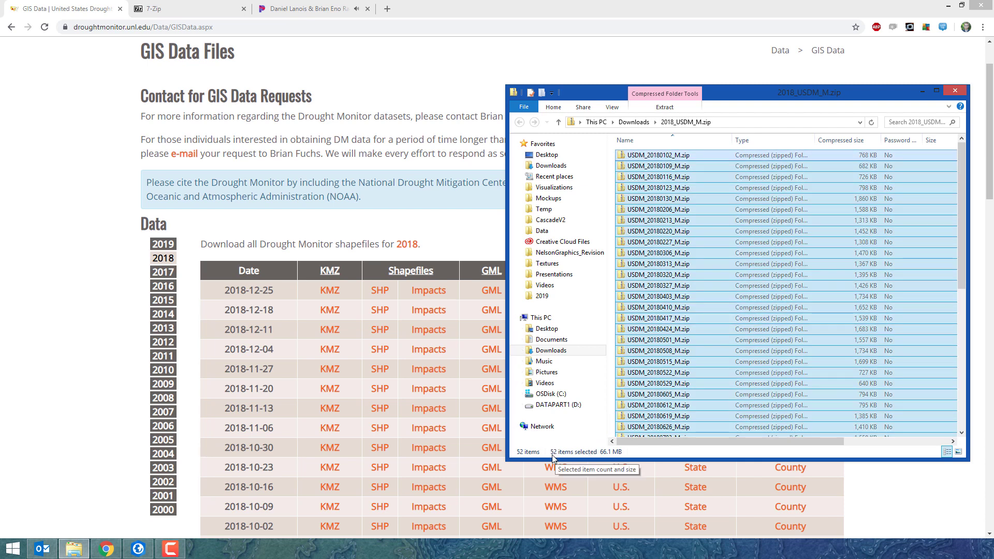
# Step: Select all 52 weekly zips, USDM_20180102_M.zip through USDM_20181225_M.zip
pyautogui.click(708, 156)
pyautogui.click(187, 8)
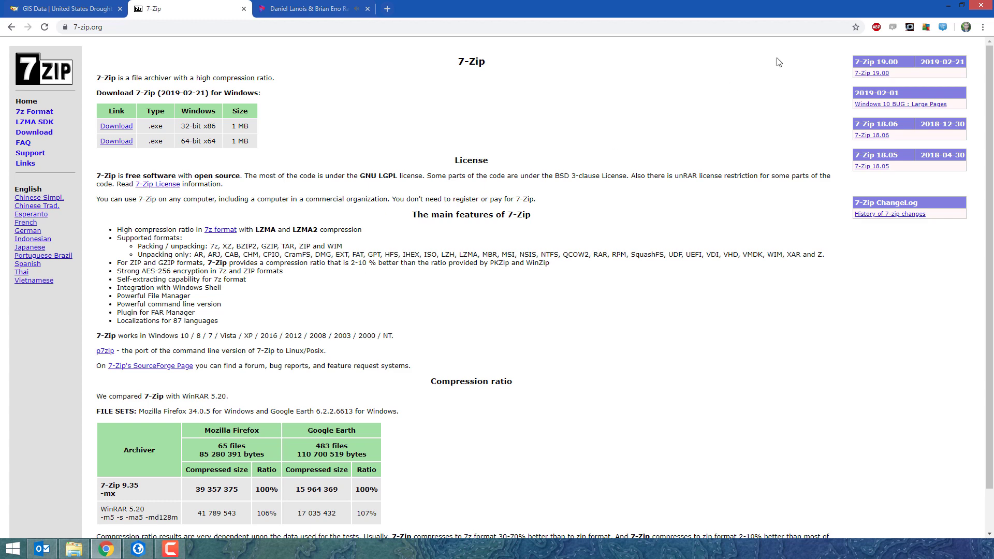
pyautogui.click(947, 5)
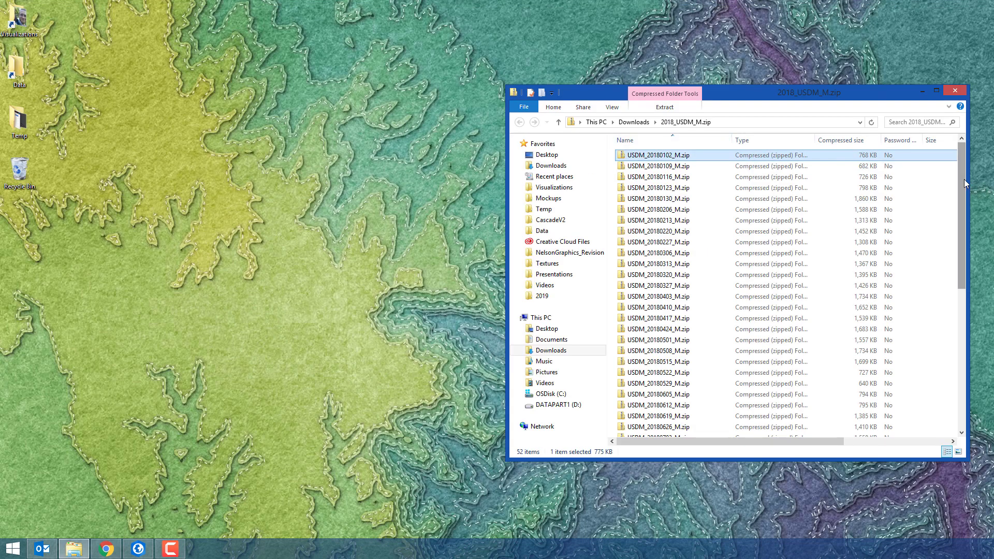
pyautogui.moveTo(961, 179); pyautogui.dragTo(958, 342)
pyautogui.keyDown('shift'); pyautogui.click(665, 433); pyautogui.keyUp('shift')
pyautogui.scroll(5, 696, 338)
pyautogui.scroll(4, 697, 336)
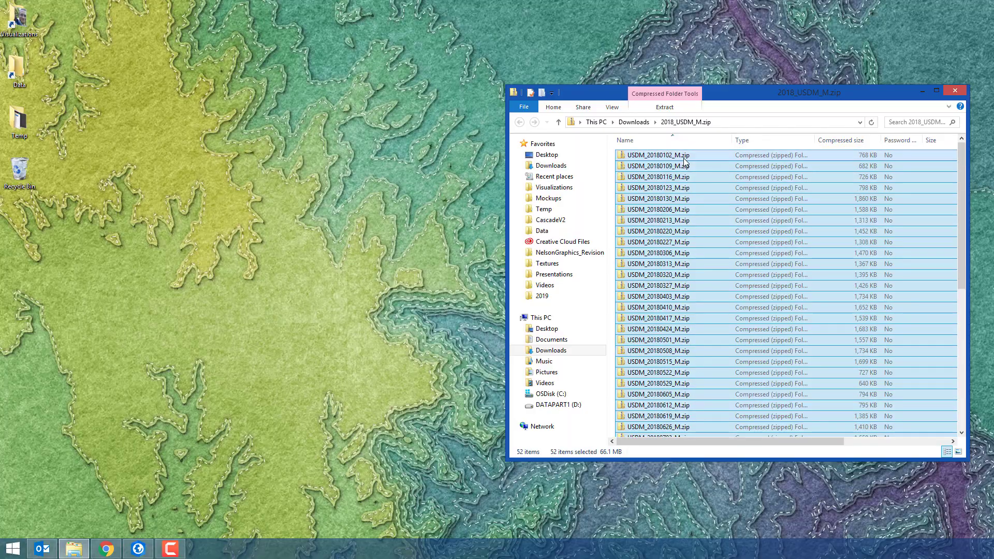
# Step: Open a second File Explorer window at the empty D:\Data\Drought\2018 folder
pyautogui.rightClick(74, 548)
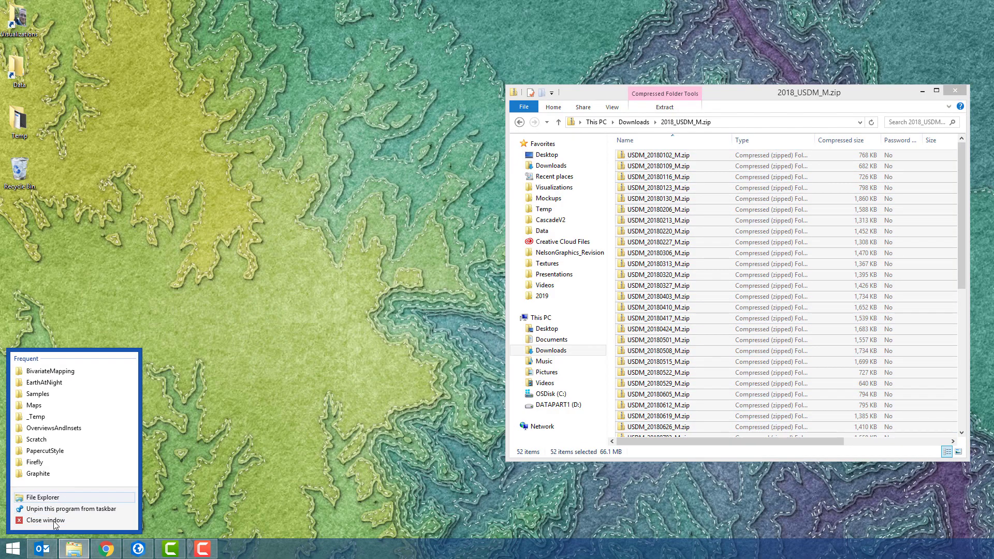
pyautogui.click(65, 496)
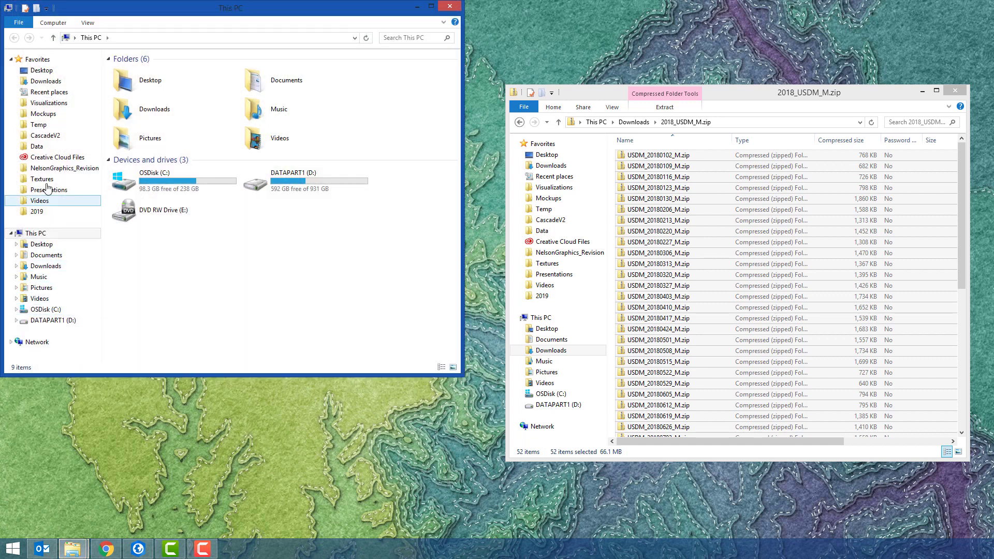
pyautogui.click(37, 147)
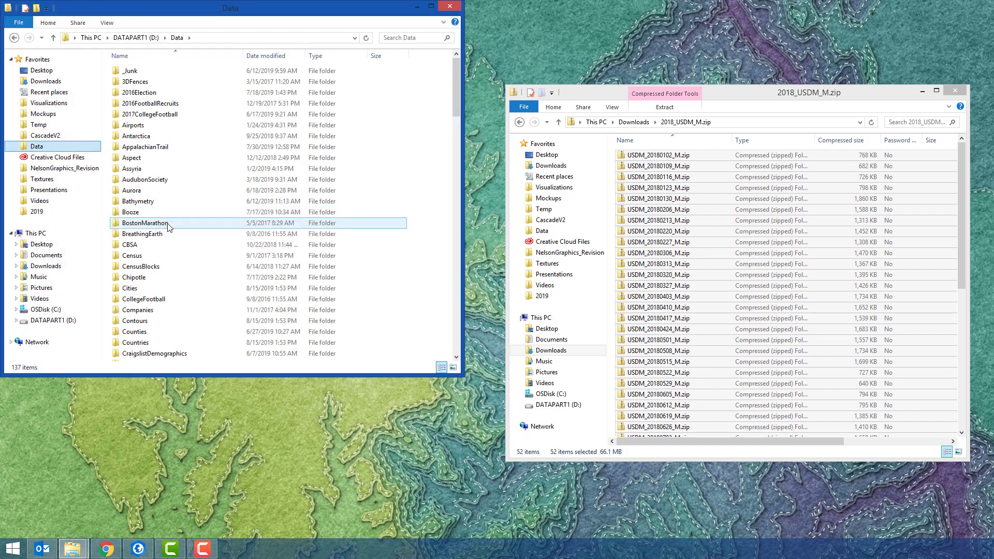
pyautogui.click(152, 223)
pyautogui.scroll(-5, 168, 233)
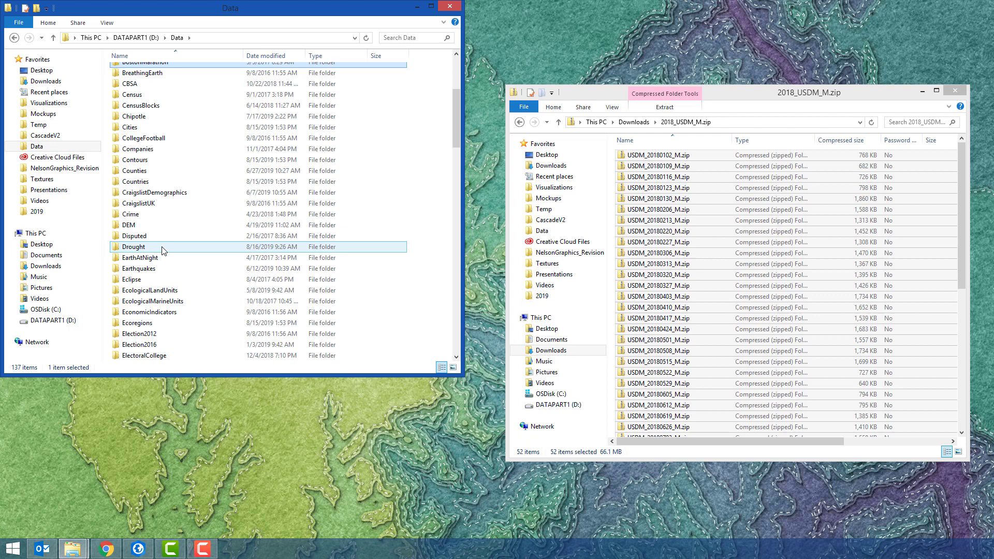
pyautogui.doubleClick(163, 248)
pyautogui.doubleClick(155, 83)
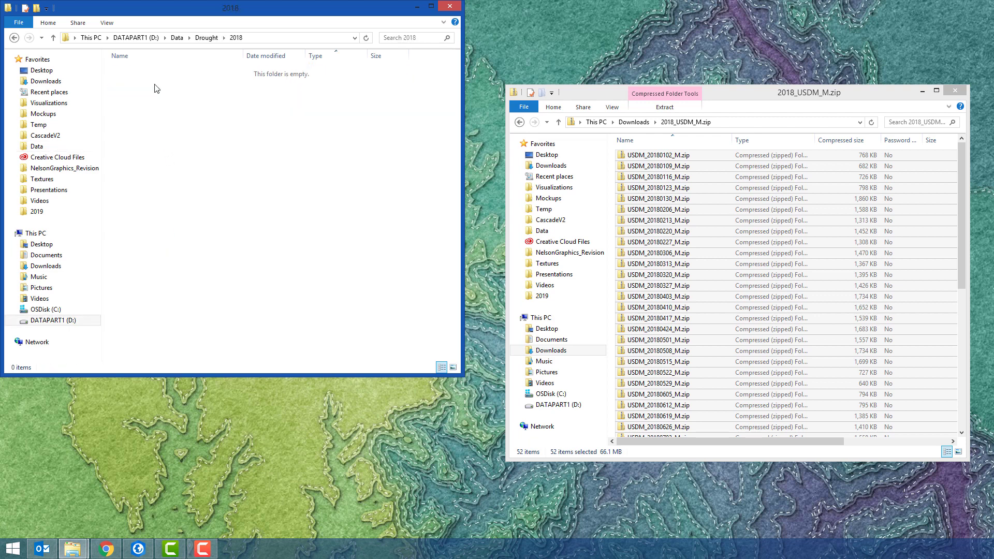
# Step: Copy the 52 weekly zip files (66.1 MB) into D:\Data\Drought\2018
pyautogui.moveTo(267, 14); pyautogui.dragTo(276, 102)
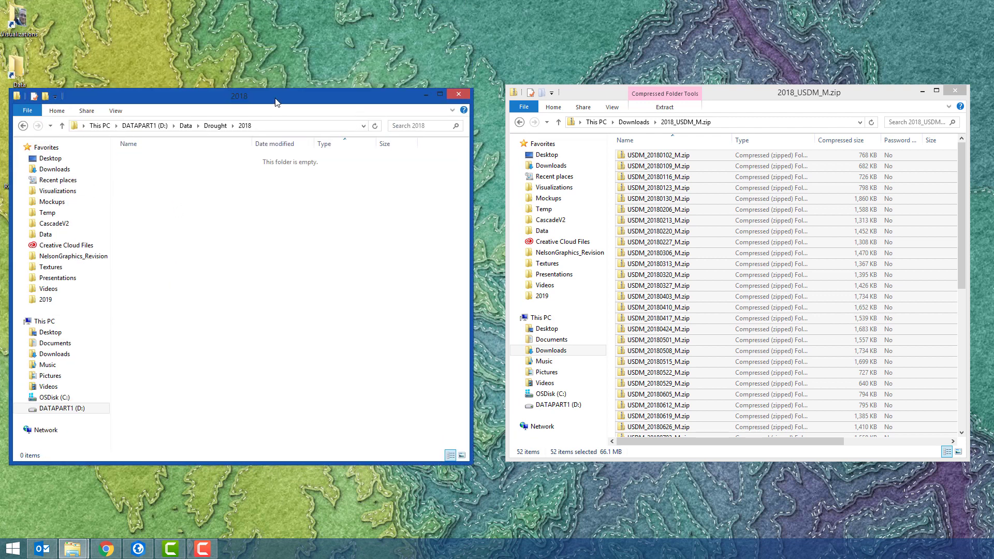
pyautogui.click(584, 97)
pyautogui.moveTo(653, 160); pyautogui.dragTo(202, 237)
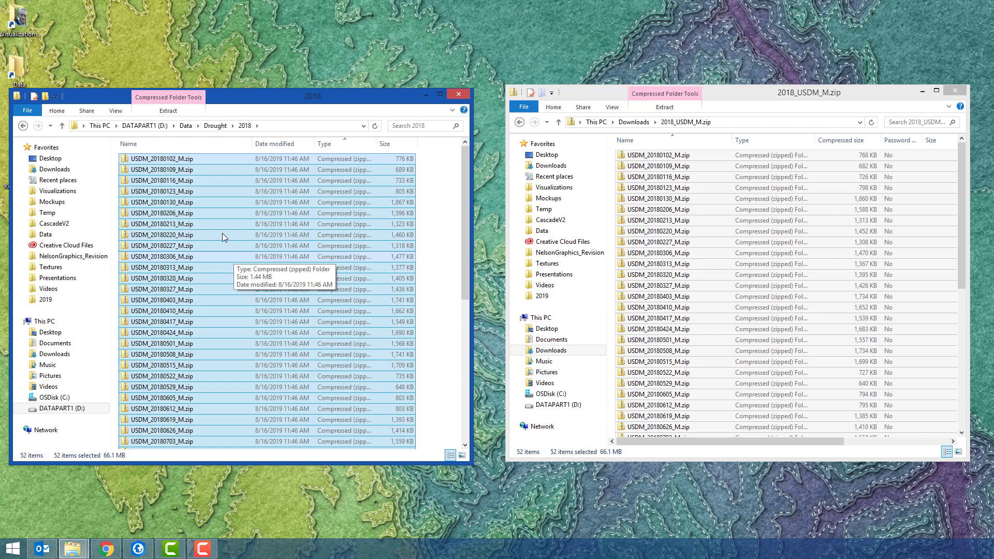
# Step: Extract each of the 52 zips with 7-Zip into its own USDM folder in D:\Data\Drought\2018
pyautogui.rightClick(209, 161)
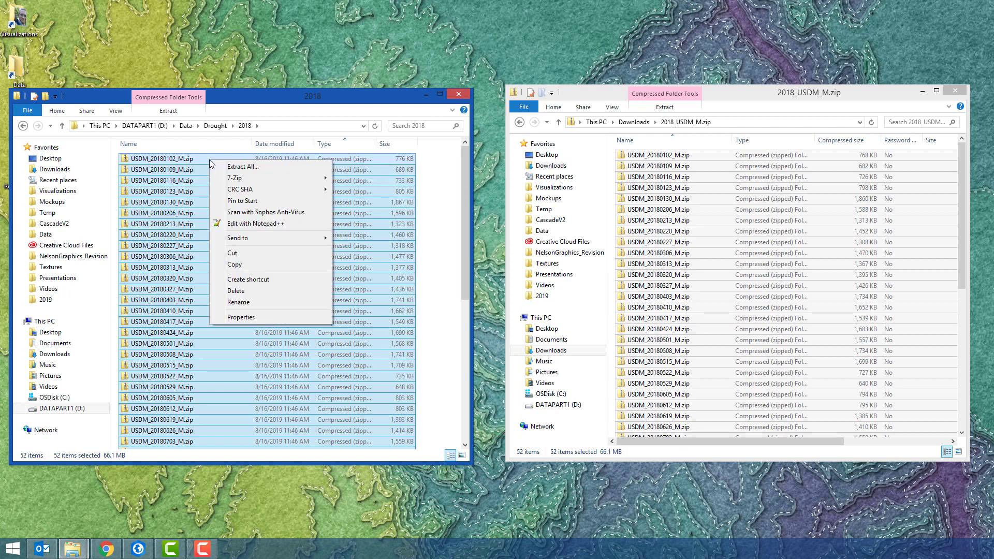
pyautogui.moveTo(243, 179)
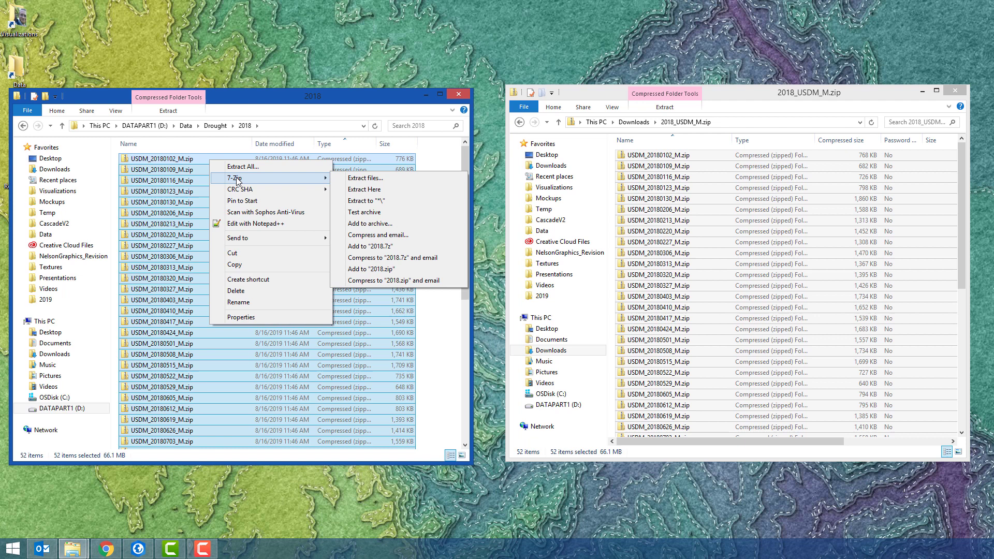
pyautogui.click(369, 189)
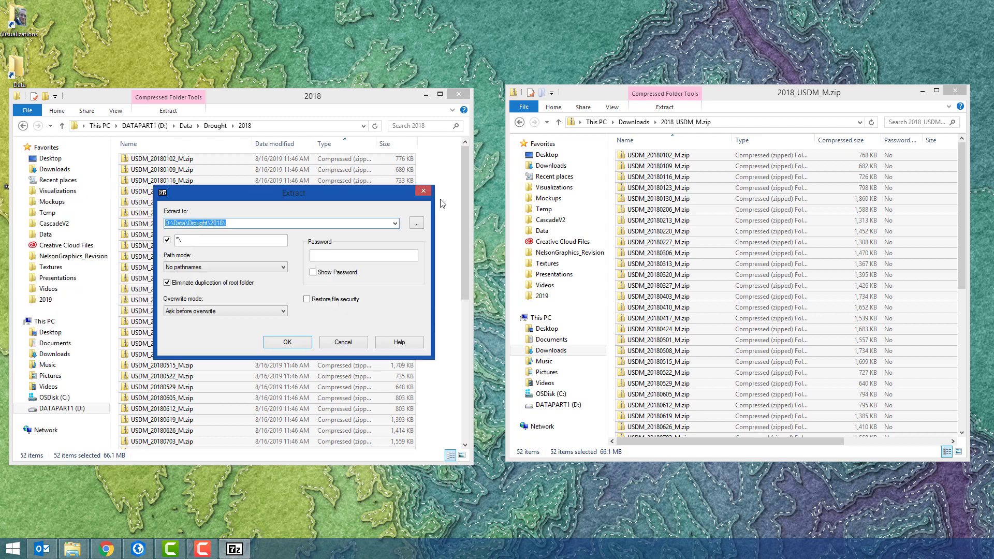
pyautogui.click(461, 218)
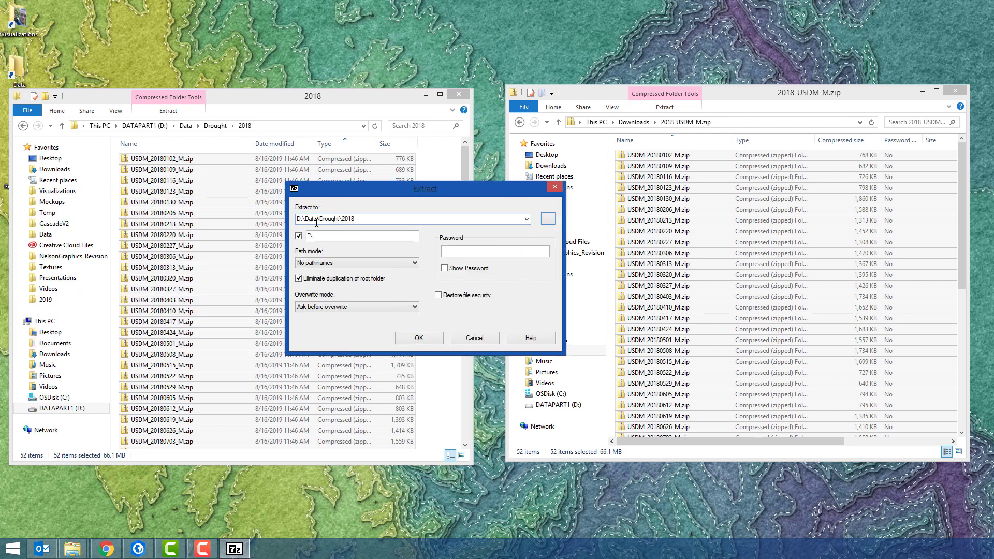
pyautogui.click(419, 339)
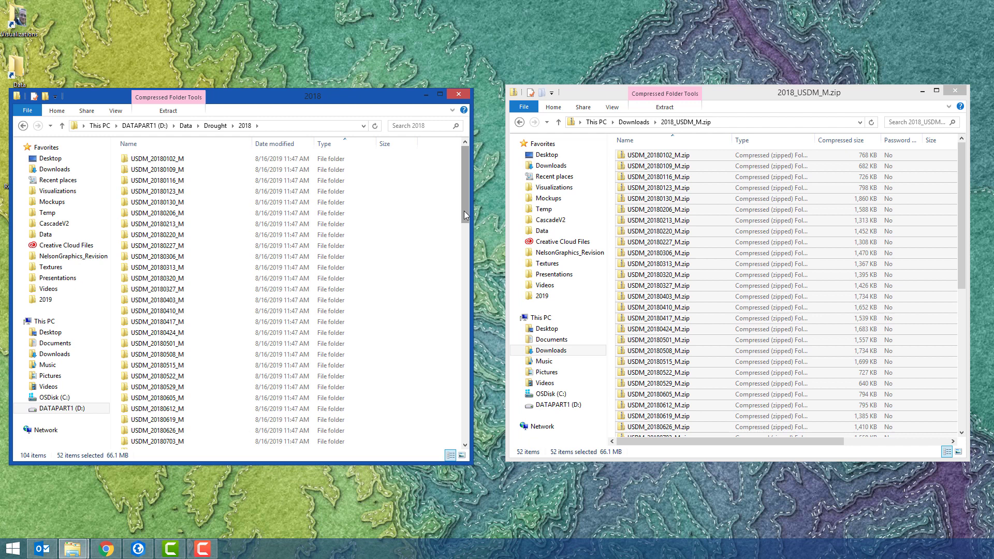
# Step: Point the second Explorer window at D:\Data\Drought\2018 by pasting the copied folder path
pyautogui.moveTo(464, 216); pyautogui.dragTo(453, 368)
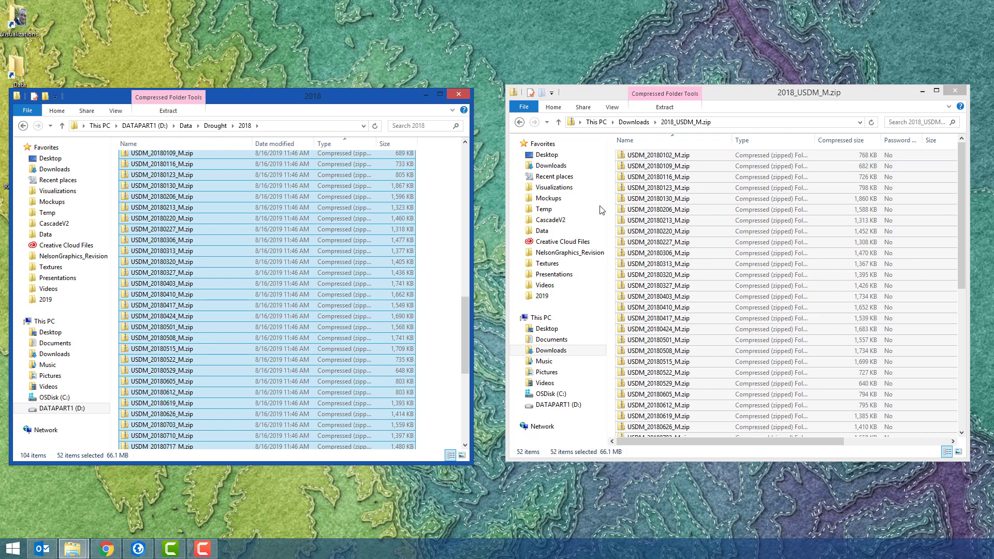
pyautogui.moveTo(463, 303); pyautogui.dragTo(477, 144)
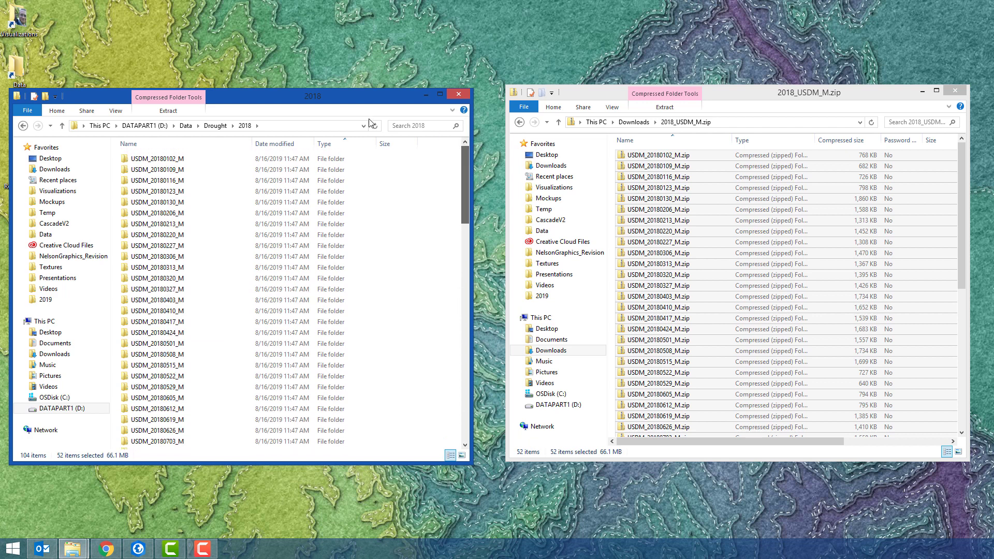
pyautogui.click(323, 129)
pyautogui.hotkey('ctrl', 'c')
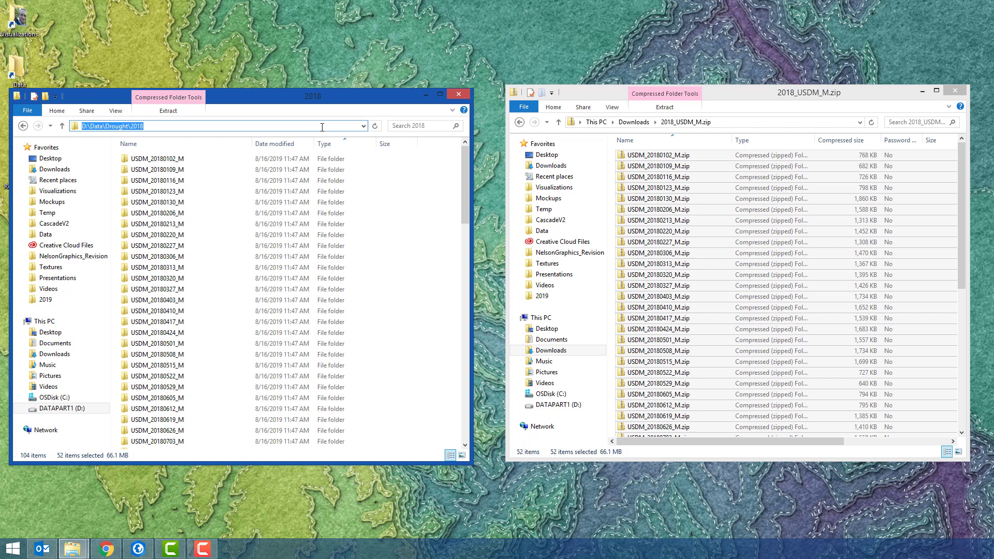
pyautogui.click(740, 125)
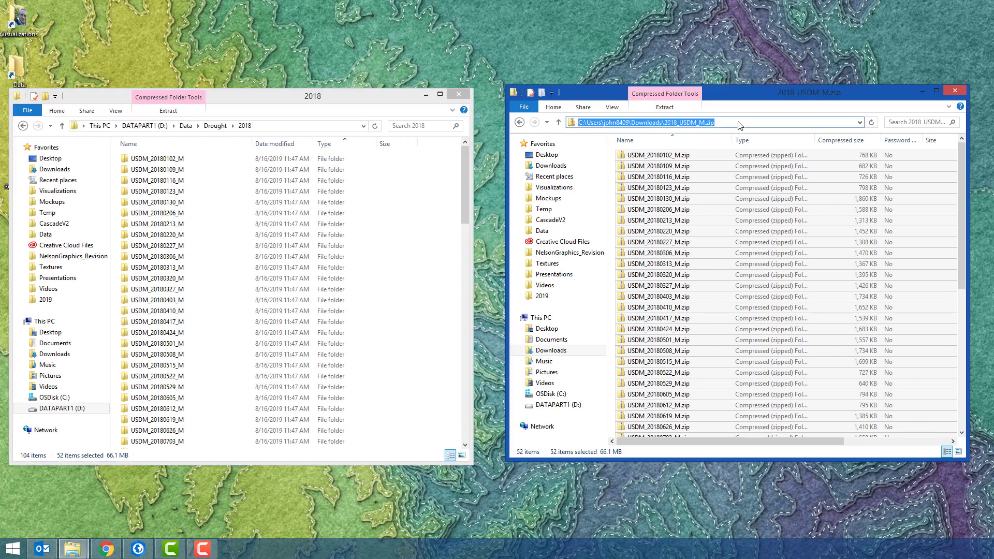
pyautogui.hotkey('ctrl', 'v')
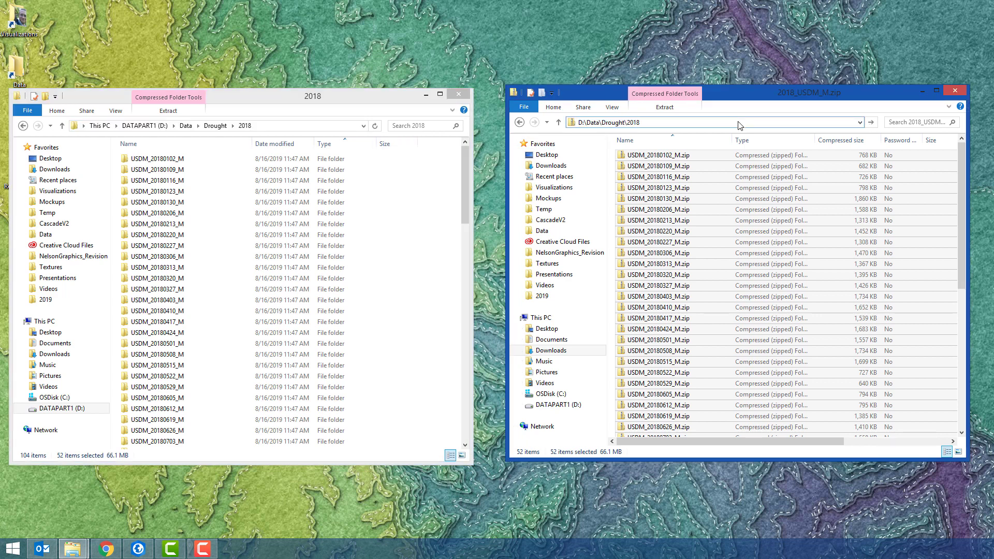
pyautogui.press('Return')
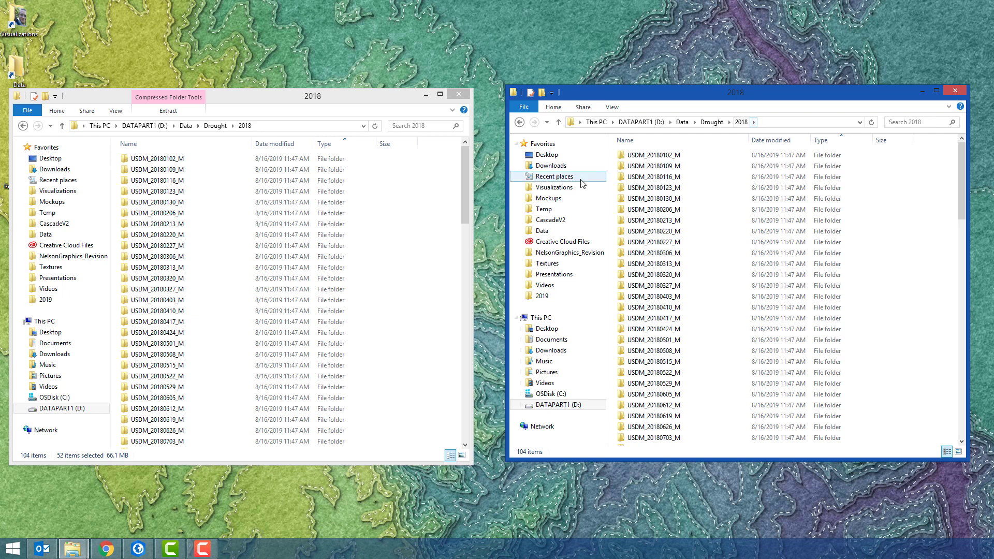
# Step: Add a folder named Shapefiles to D:\Data\Drought\2018 and open it in the second window
pyautogui.click(467, 176)
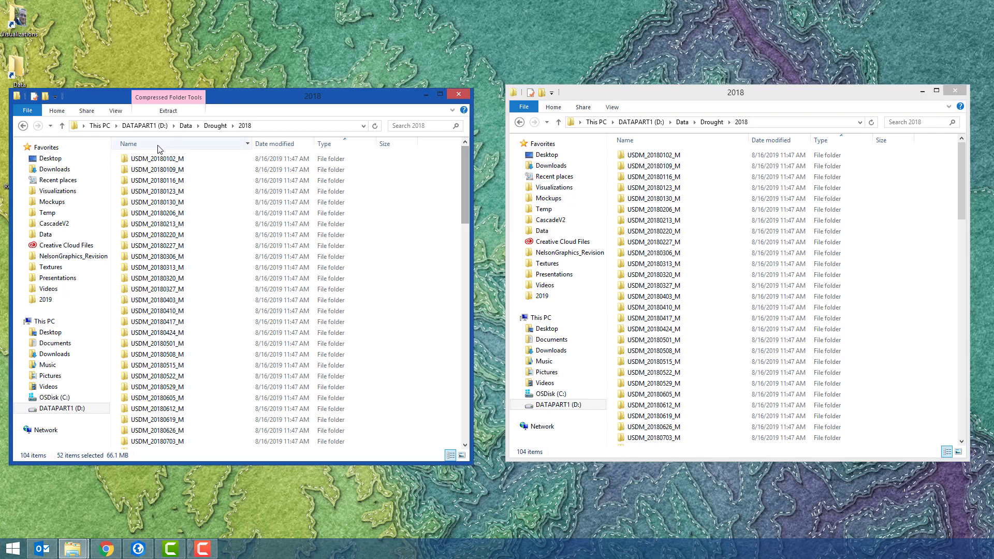
pyautogui.doubleClick(163, 161)
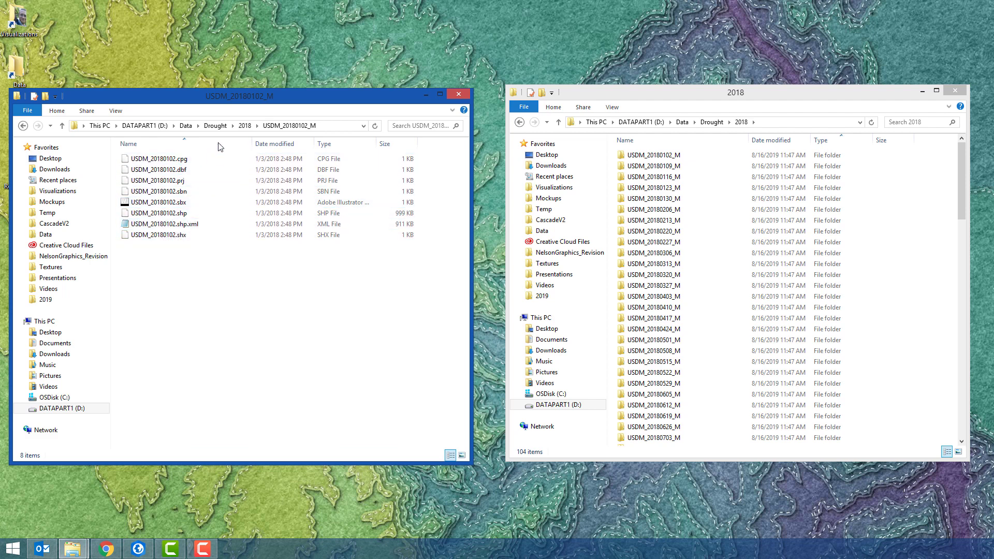
pyautogui.click(244, 125)
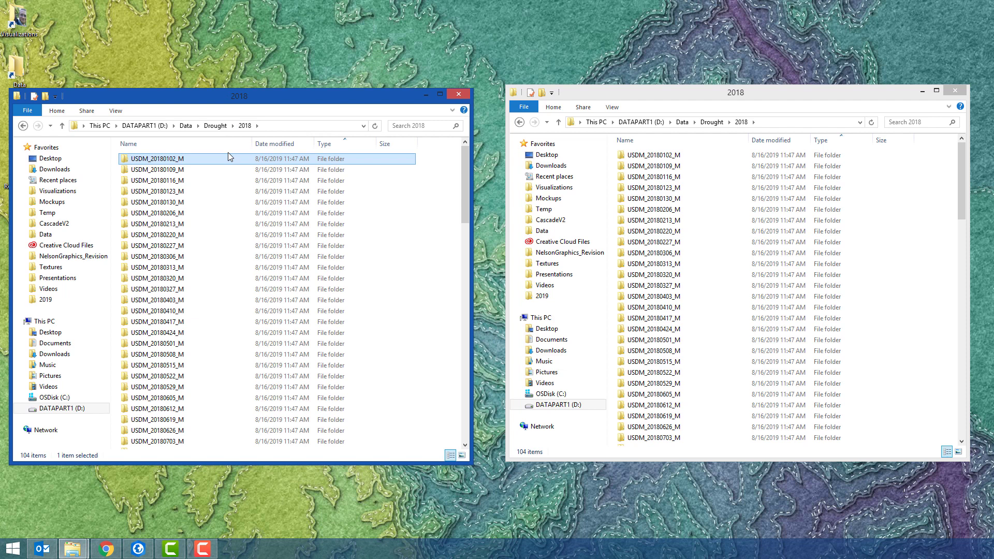
pyautogui.rightClick(926, 173)
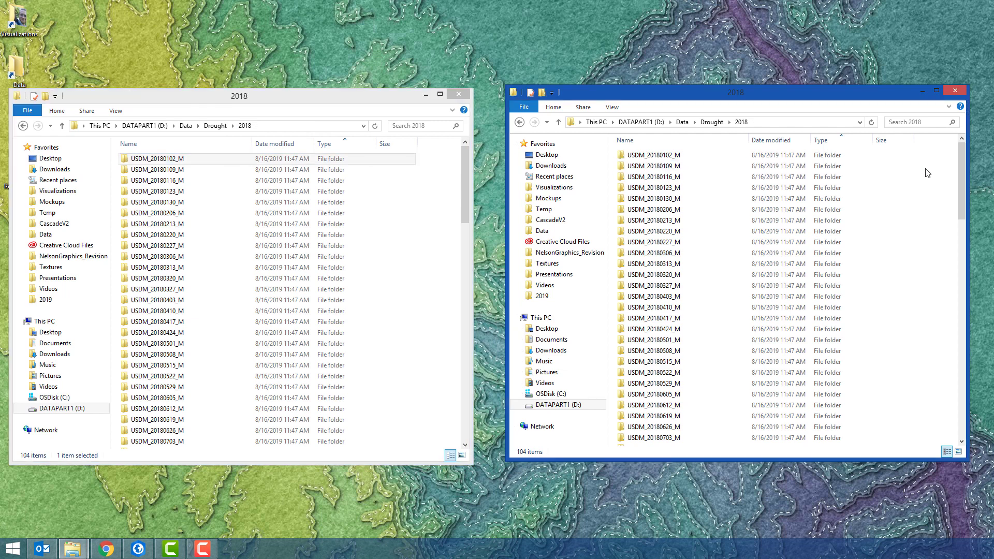
pyautogui.moveTo(921, 284)
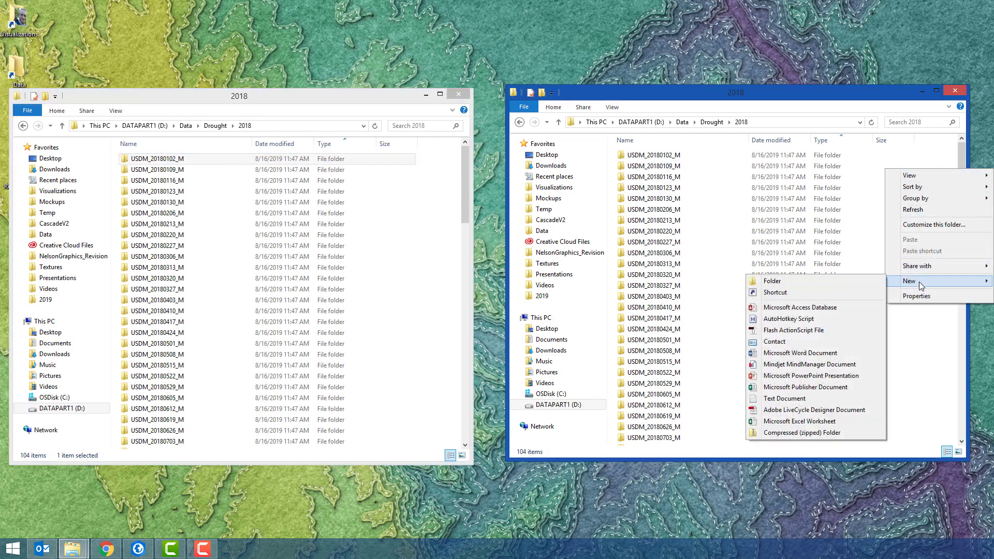
pyautogui.click(852, 283)
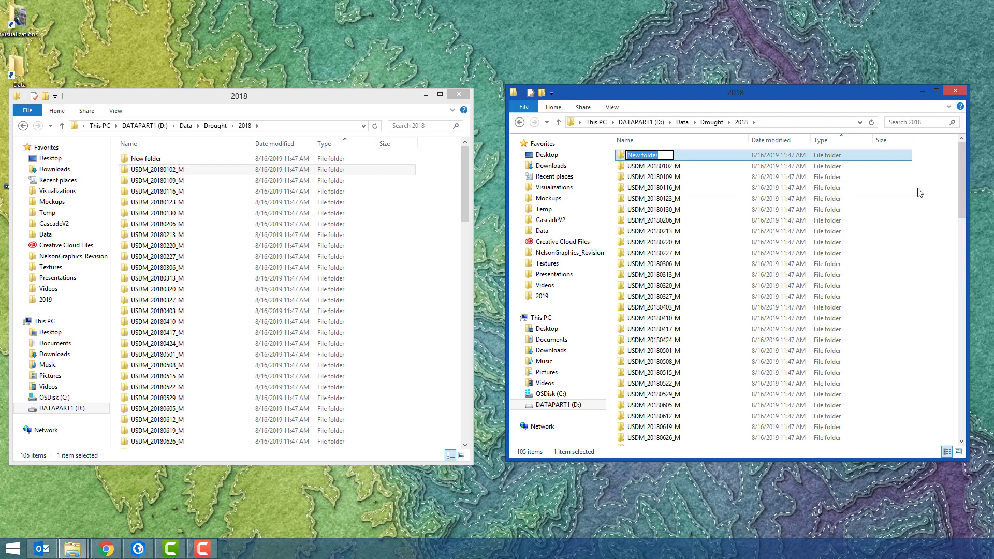
pyautogui.write('Shapefiles')
pyautogui.press('Return')
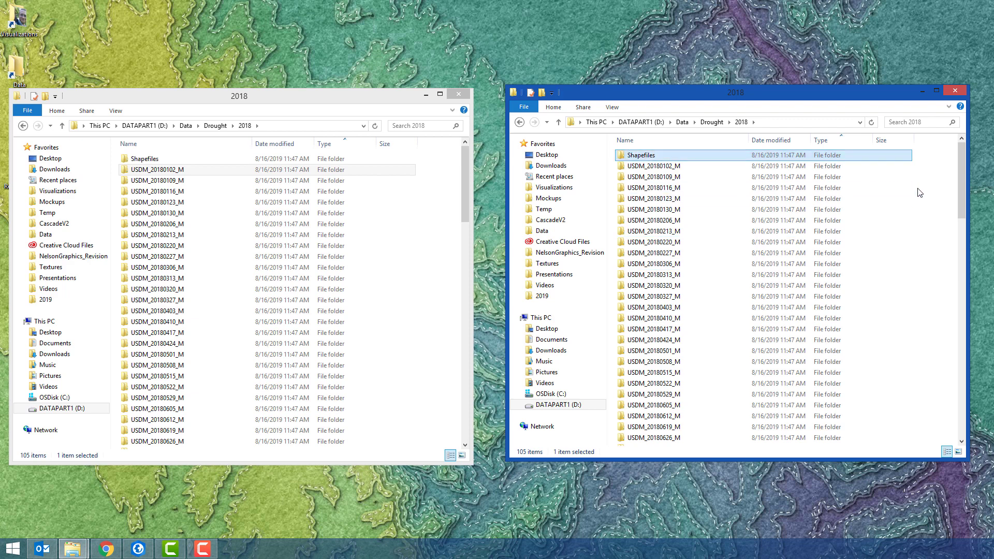
pyautogui.doubleClick(694, 157)
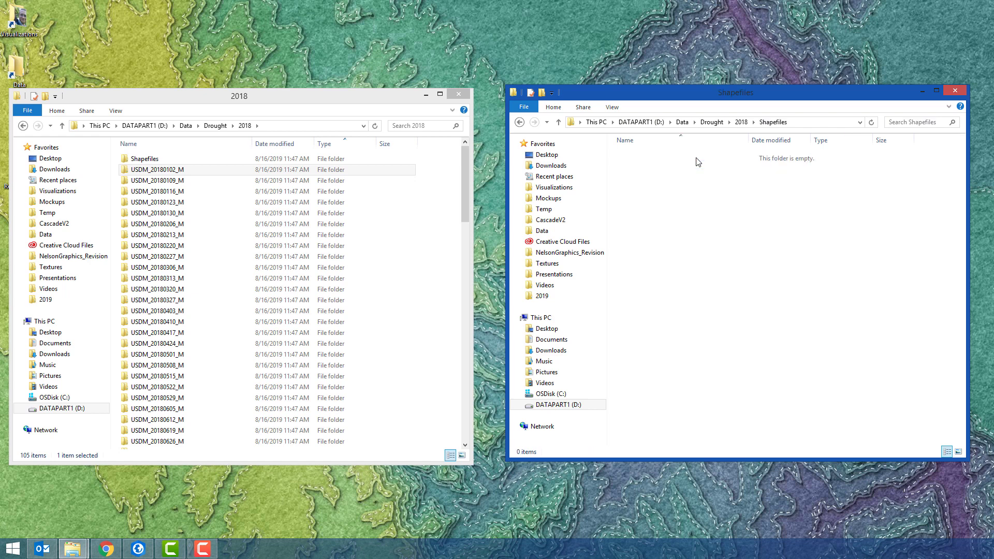
pyautogui.click(156, 171)
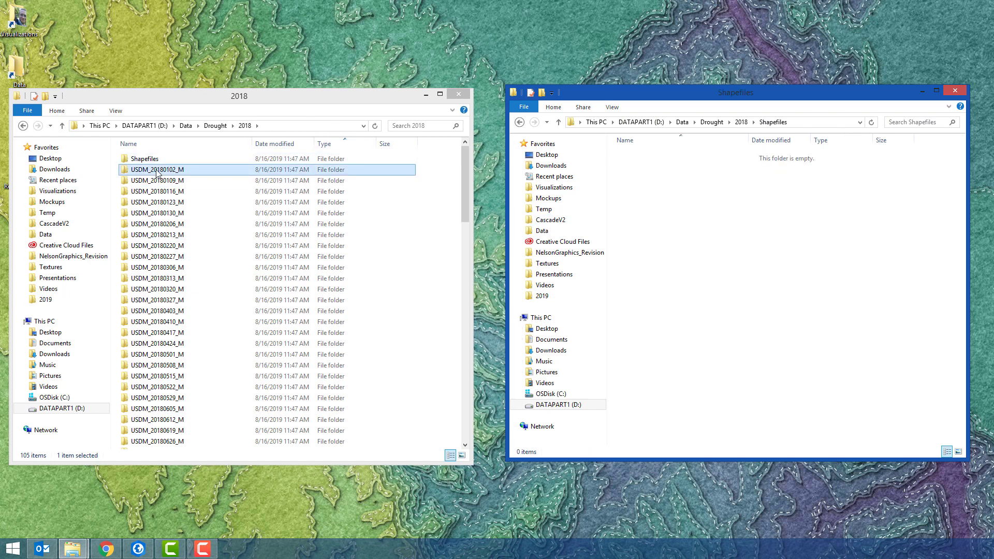
# Step: Search the 2018 folder for 'usdm' to list all extracted weekly files
pyautogui.hotkey('alt', 'Tab')
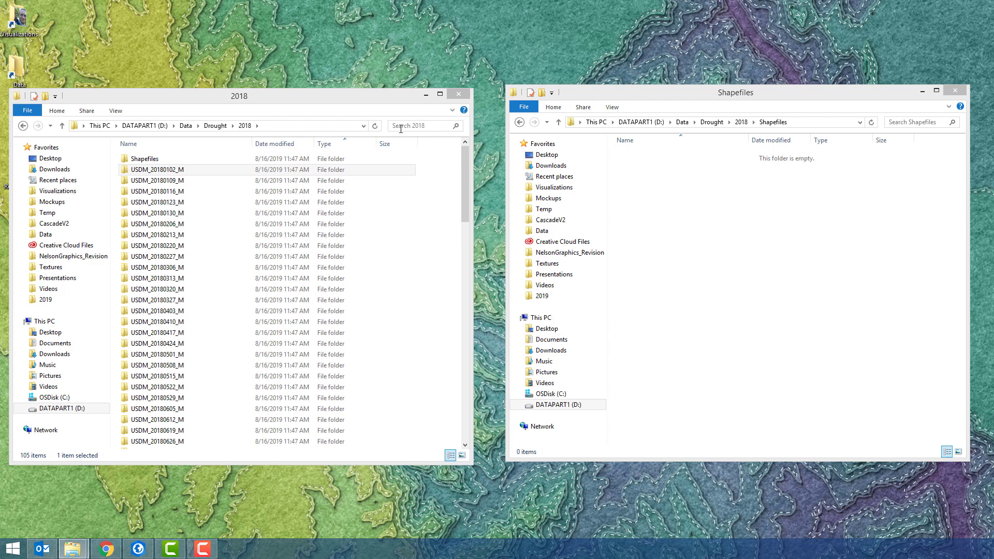
pyautogui.click(401, 127)
pyautogui.write('usdm')
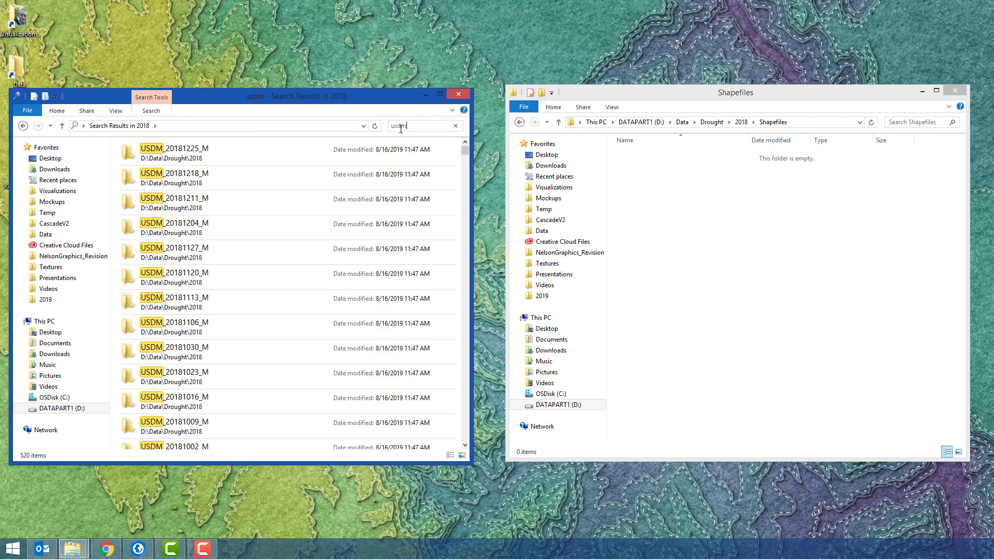
pyautogui.moveTo(464, 154); pyautogui.dragTo(465, 199)
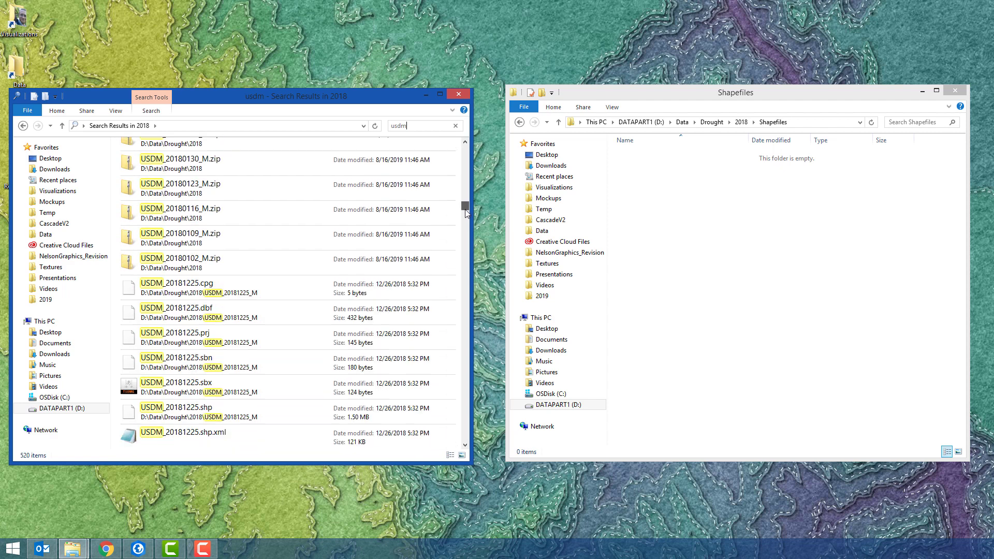
pyautogui.moveTo(464, 212); pyautogui.dragTo(467, 208)
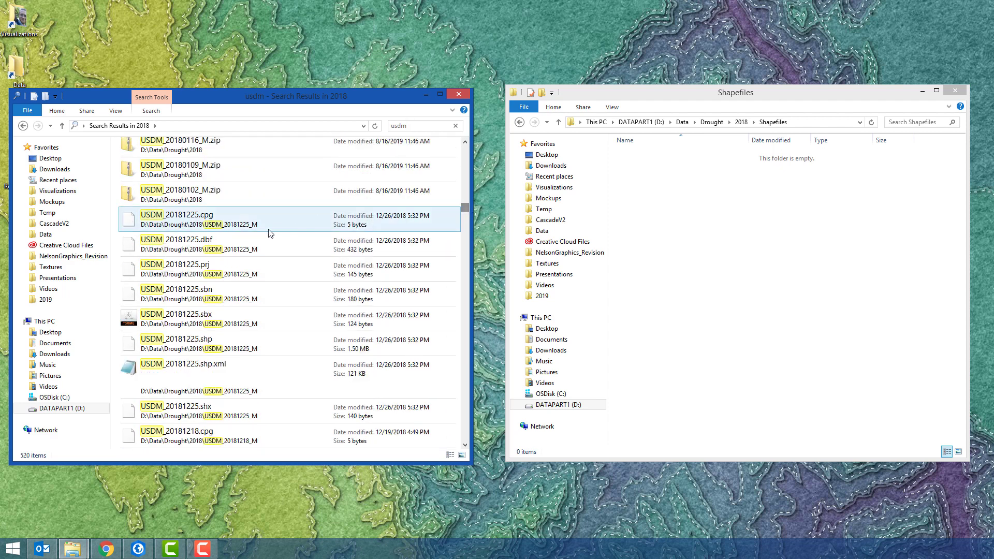
# Step: Move all 416 USDM files from the search results into Shapefiles and close the search window
pyautogui.click(284, 229)
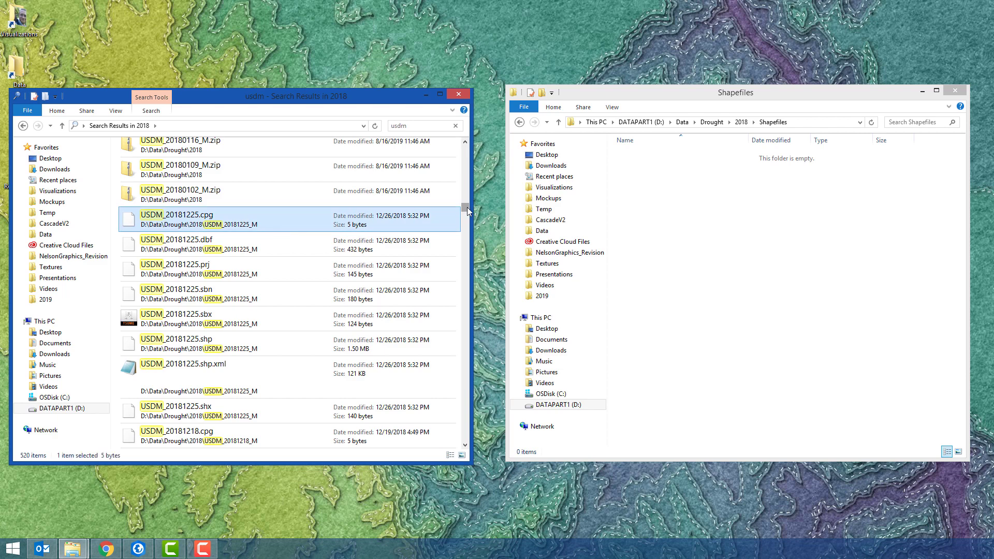
pyautogui.moveTo(468, 210); pyautogui.dragTo(467, 440)
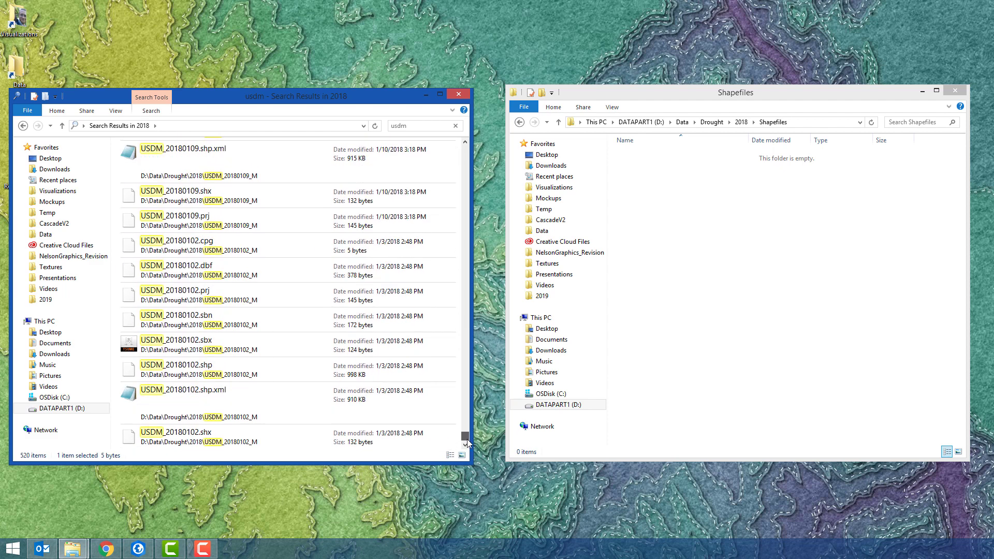
pyautogui.keyDown('shift'); pyautogui.click(301, 443); pyautogui.keyUp('shift')
pyautogui.moveTo(297, 192); pyautogui.dragTo(740, 212)
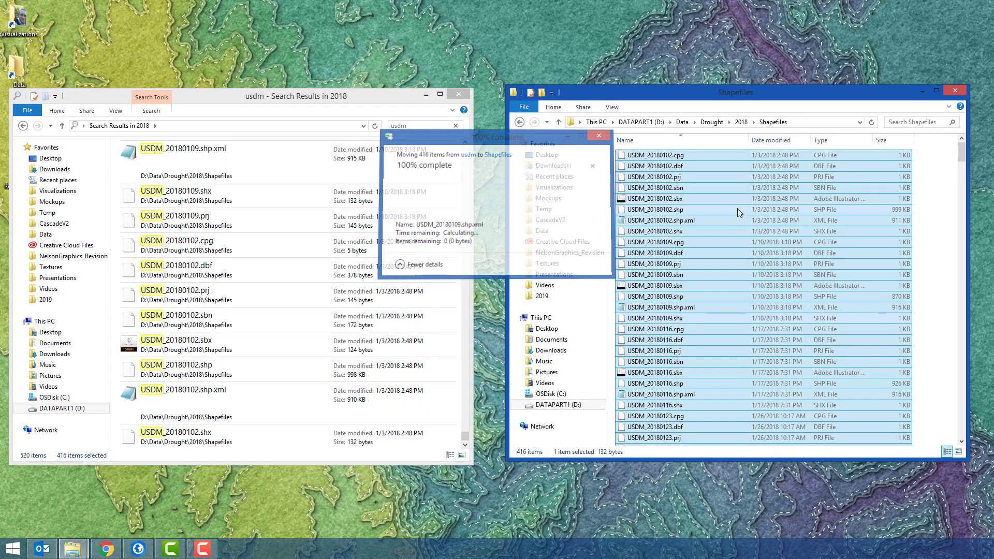
pyautogui.click(459, 95)
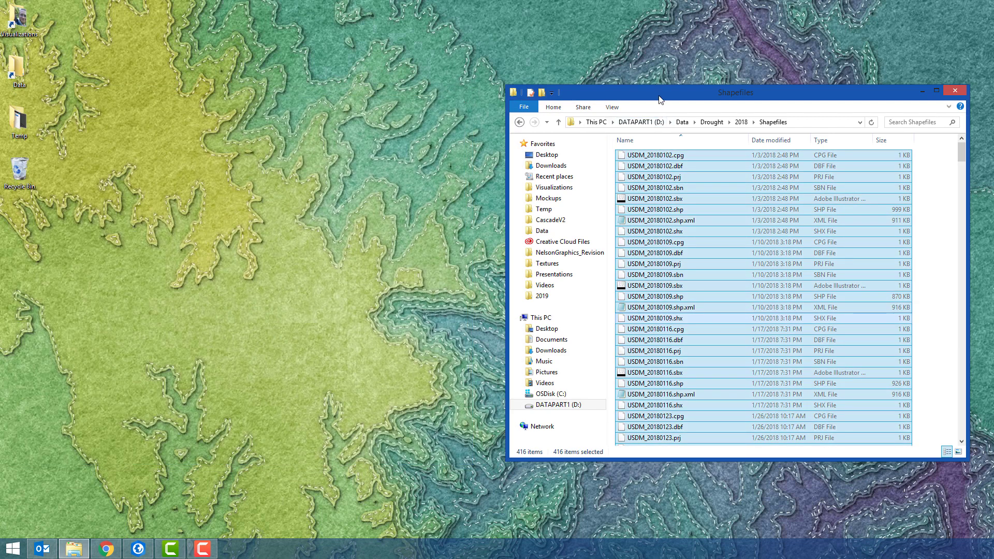
# Step: Sort the Shapefiles folder contents by file type
pyautogui.click(940, 199)
pyautogui.moveTo(962, 156)
pyautogui.mouseDown()
pyautogui.moveTo(961, 426)
pyautogui.moveTo(961, 143)
pyautogui.mouseUp()
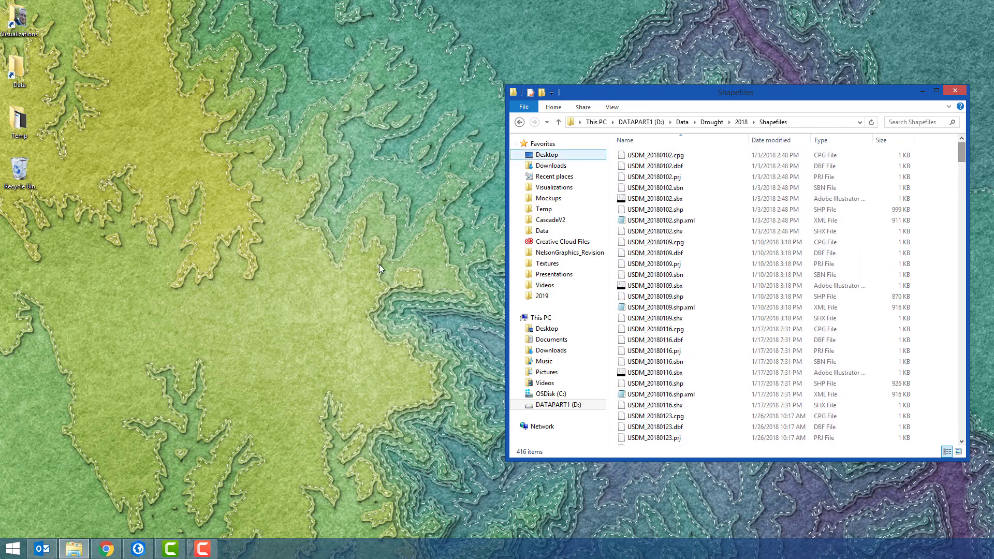
pyautogui.click(138, 549)
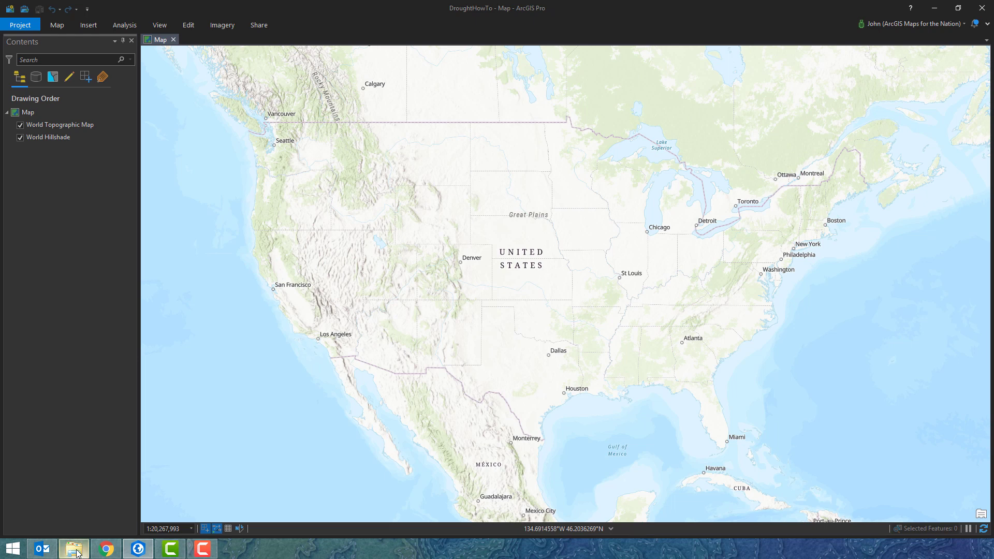
pyautogui.click(74, 548)
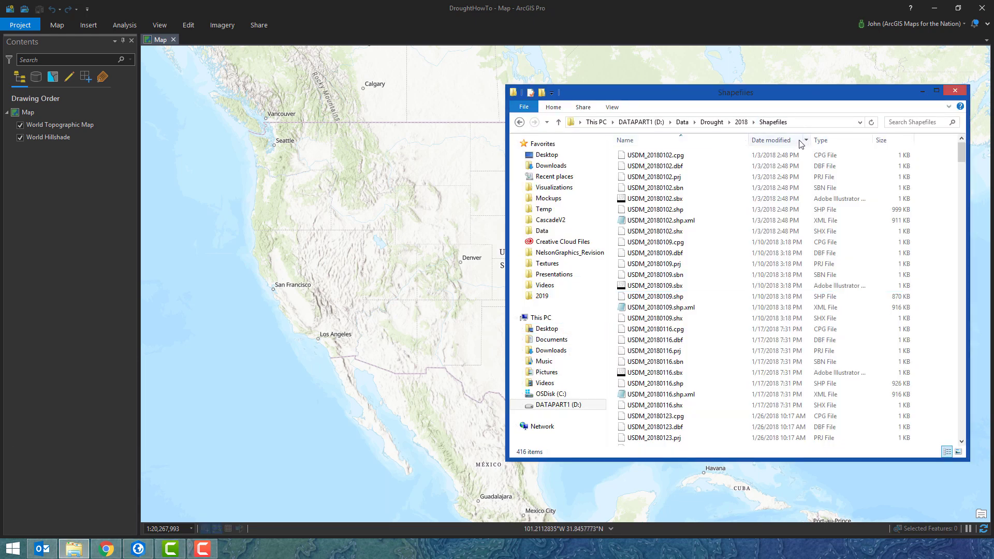
pyautogui.click(828, 141)
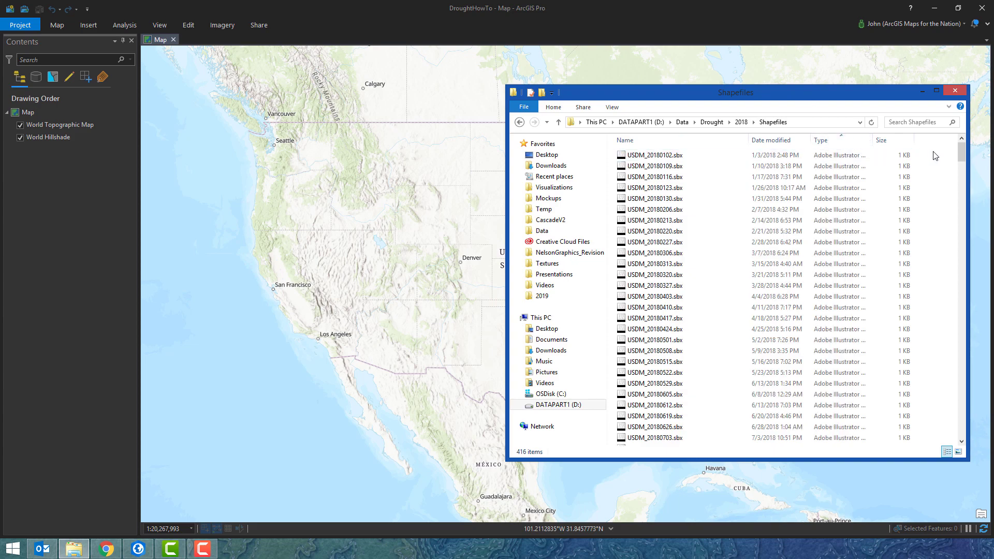
# Step: Drag the 52 shapefiles, USDM_20180102.shp through USDM_20181225.shp, into ArcGIS Pro's Contents pane
pyautogui.moveTo(964, 151); pyautogui.dragTo(949, 324)
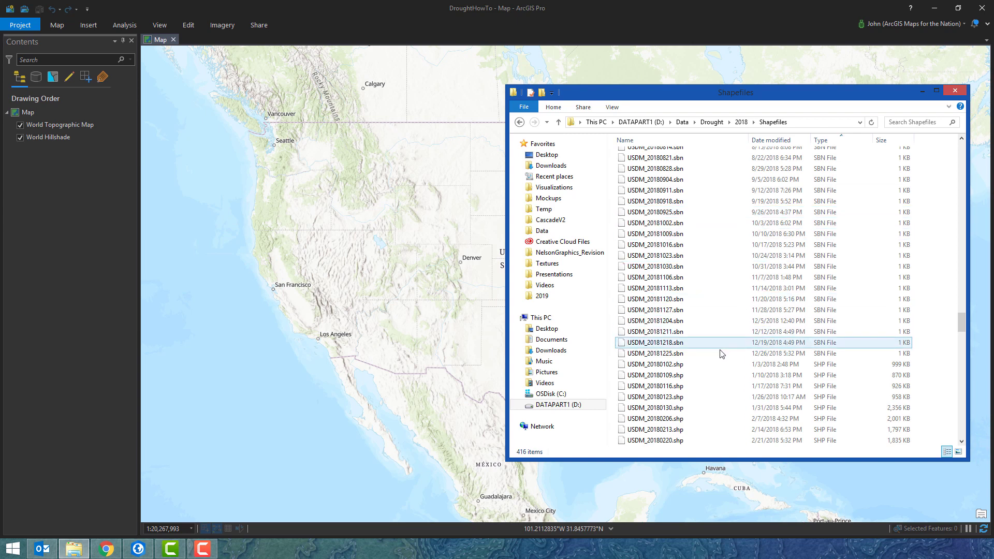
pyautogui.click(712, 366)
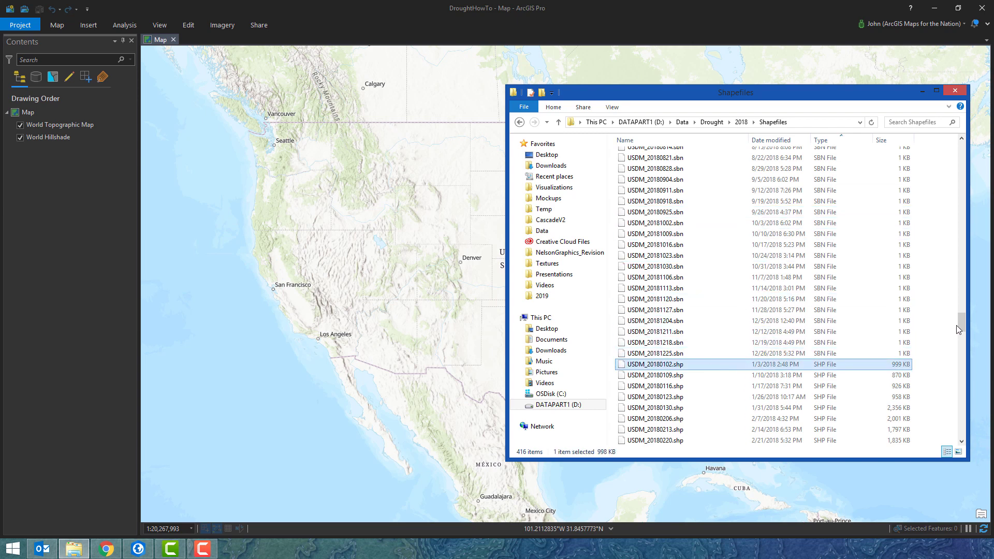
pyautogui.moveTo(964, 325); pyautogui.dragTo(907, 358)
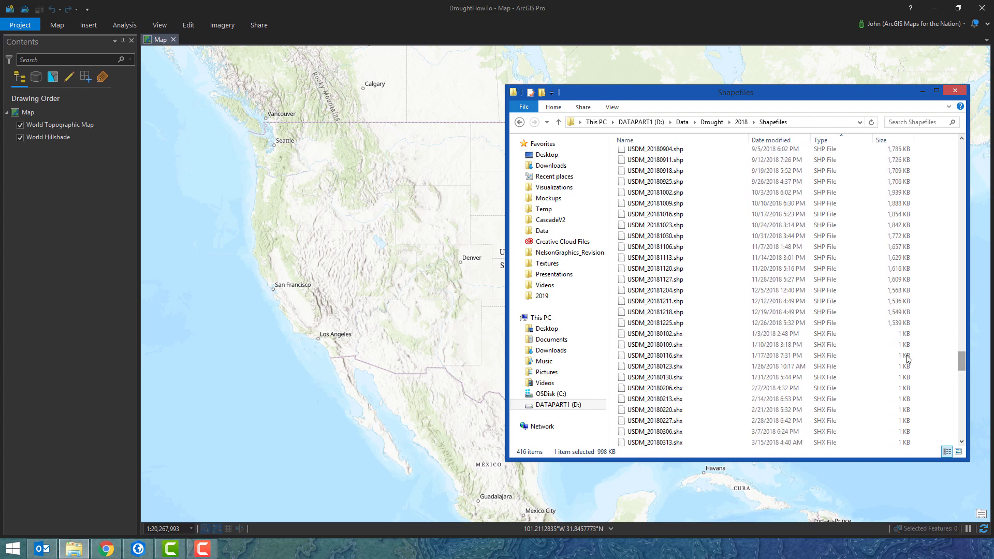
pyautogui.keyDown('shift'); pyautogui.click(708, 323); pyautogui.keyUp('shift')
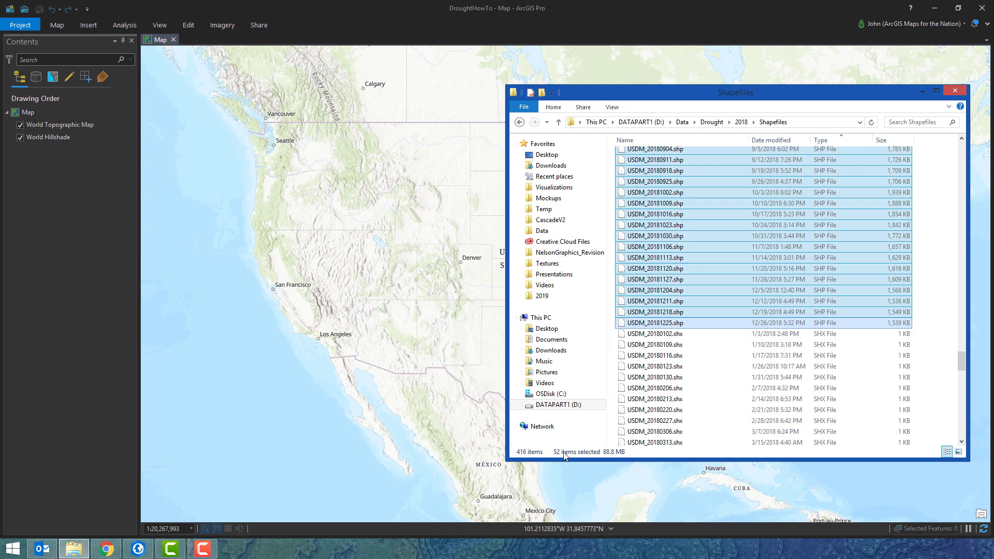
pyautogui.moveTo(655, 323); pyautogui.dragTo(72, 189)
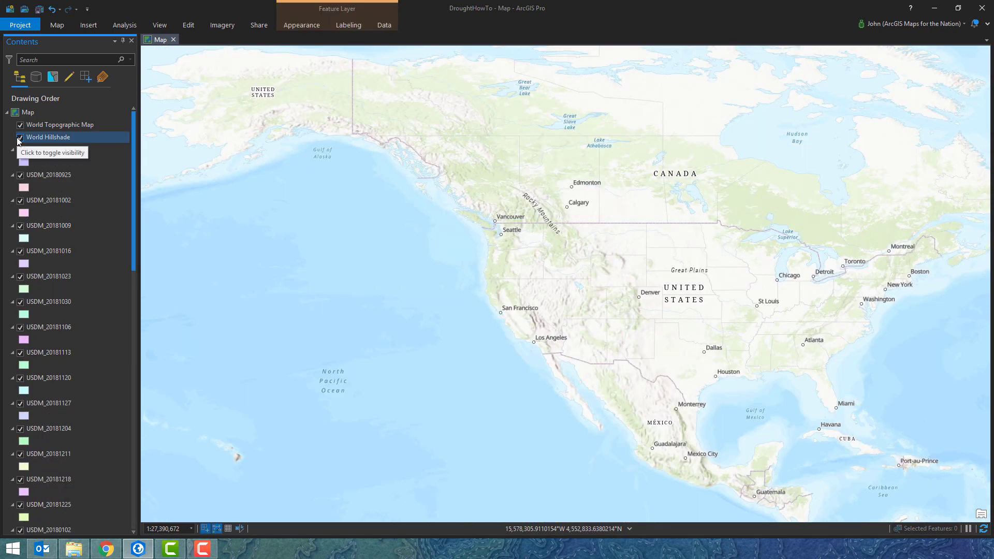
# Step: Switch off the World Hillshade and World Topographic Map basemaps
pyautogui.click(20, 137)
pyautogui.click(20, 125)
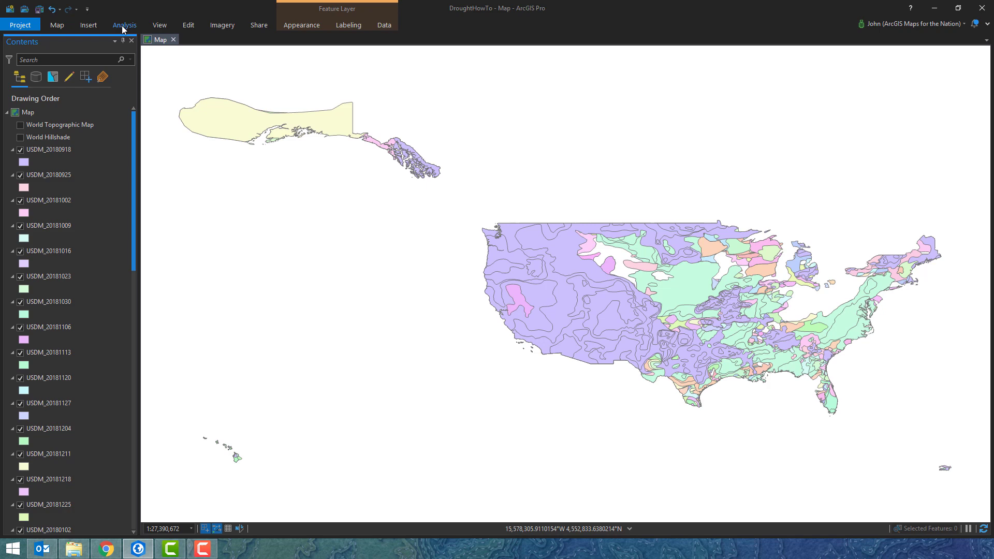
pyautogui.rightClick(76, 151)
# Step: Open the USDM_20180918 attribute table and inspect its five drought polygons, FID 0 to 4
pyautogui.click(95, 205)
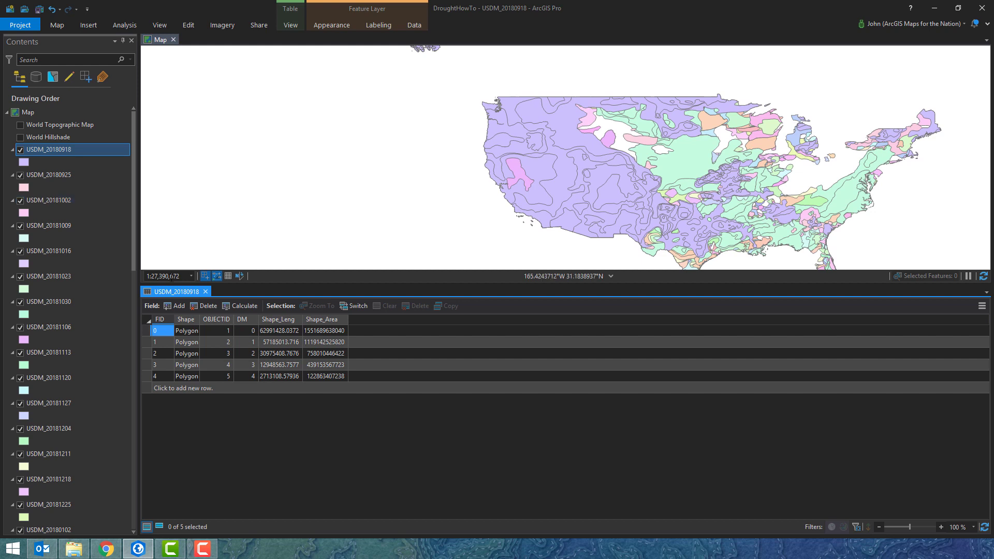
pyautogui.click(146, 331)
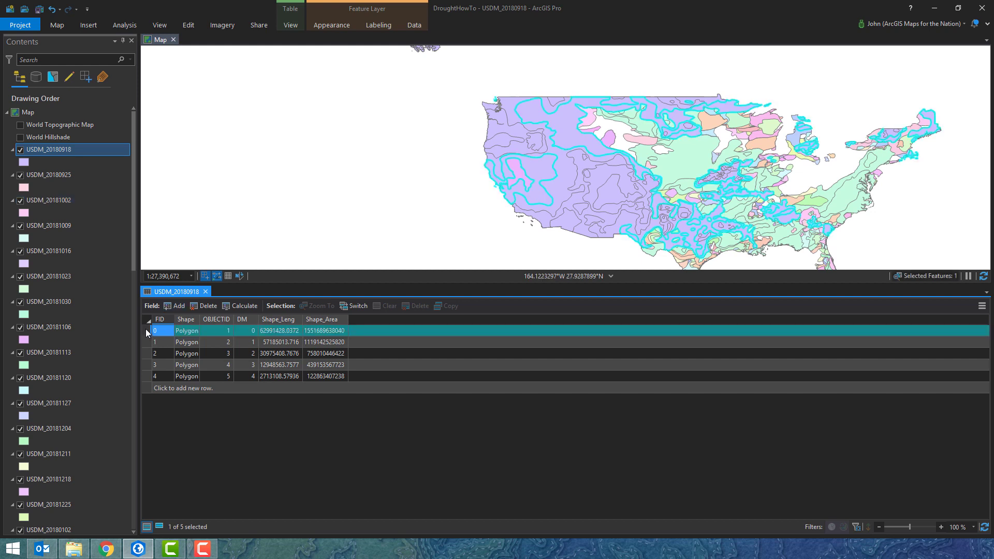
pyautogui.click(146, 343)
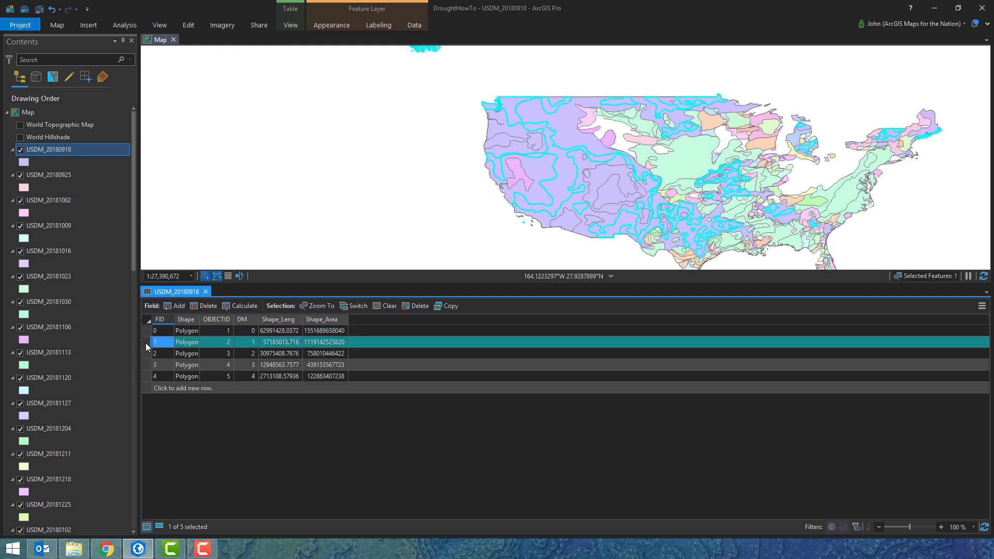
pyautogui.click(146, 354)
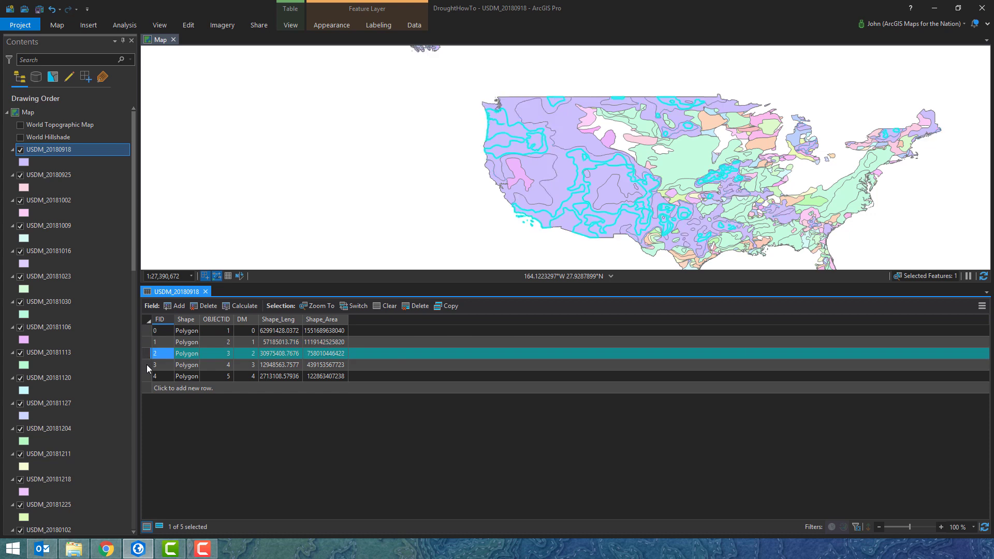
pyautogui.click(147, 365)
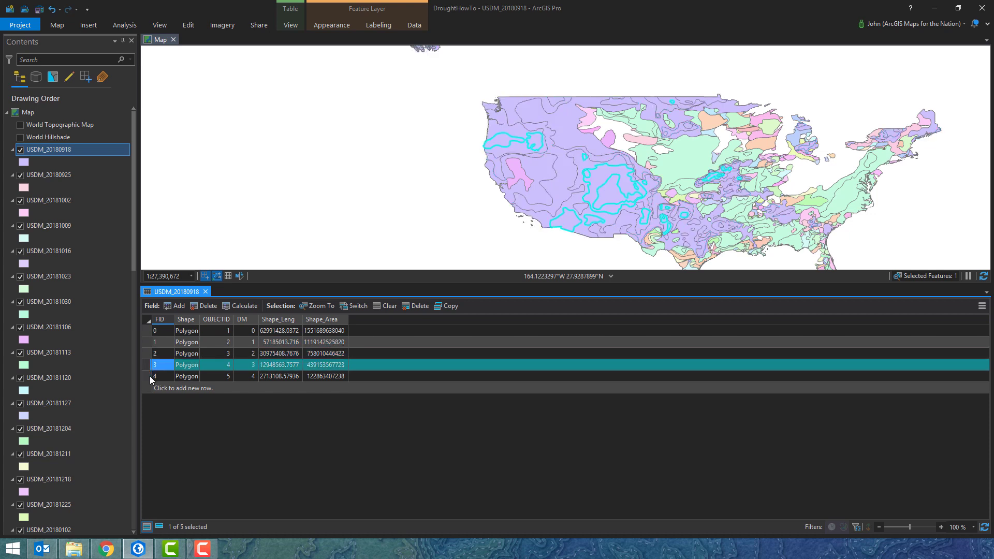
pyautogui.click(150, 376)
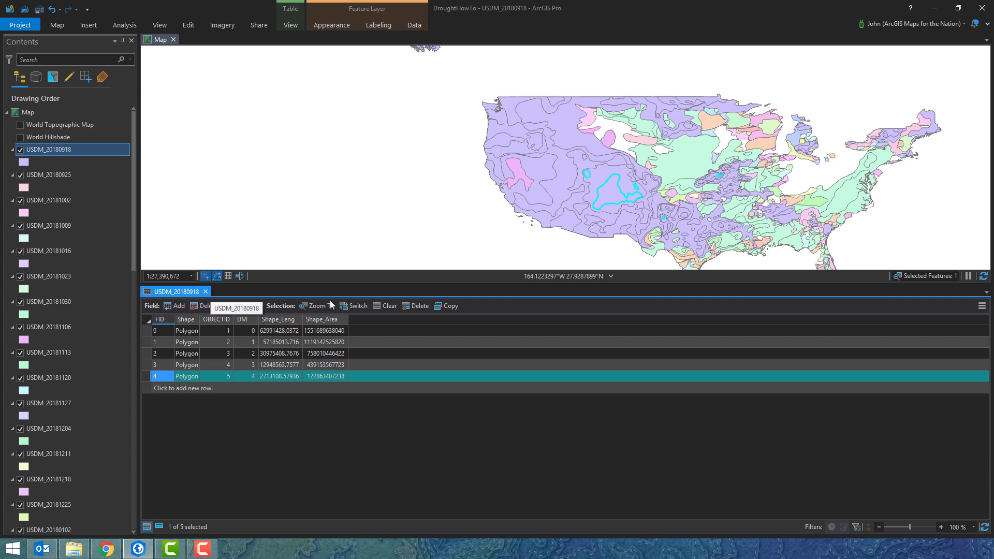
# Step: Clear the selection, close the table, and frame the map on the contiguous US
pyautogui.click(385, 305)
pyautogui.click(205, 291)
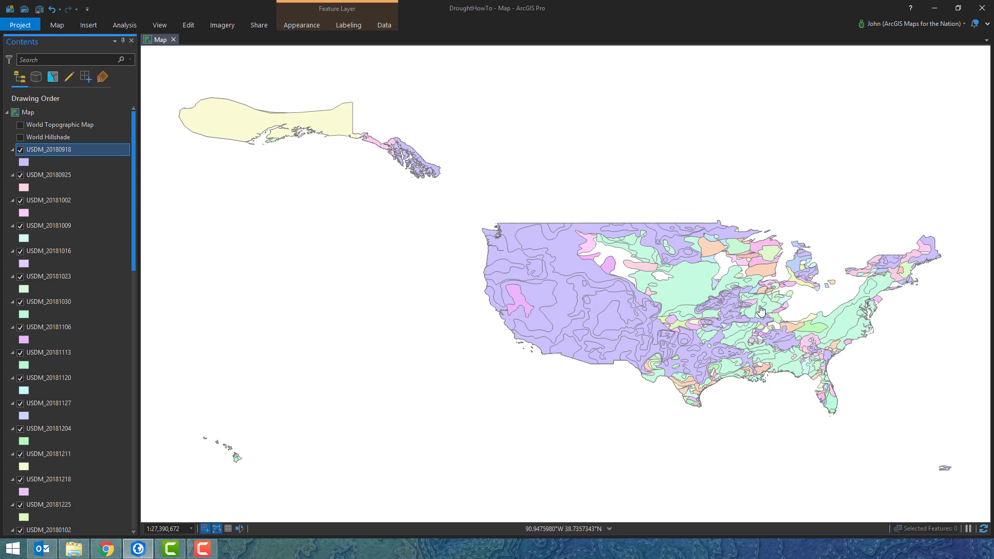
pyautogui.scroll(3, 509, 278)
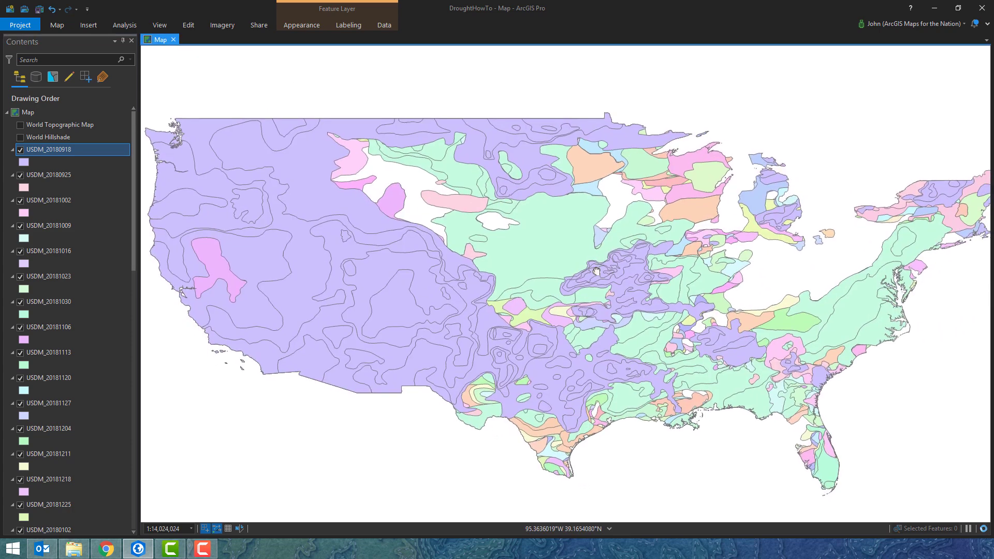
pyautogui.scroll(-1, 582, 284)
pyautogui.moveTo(560, 288); pyautogui.dragTo(545, 289)
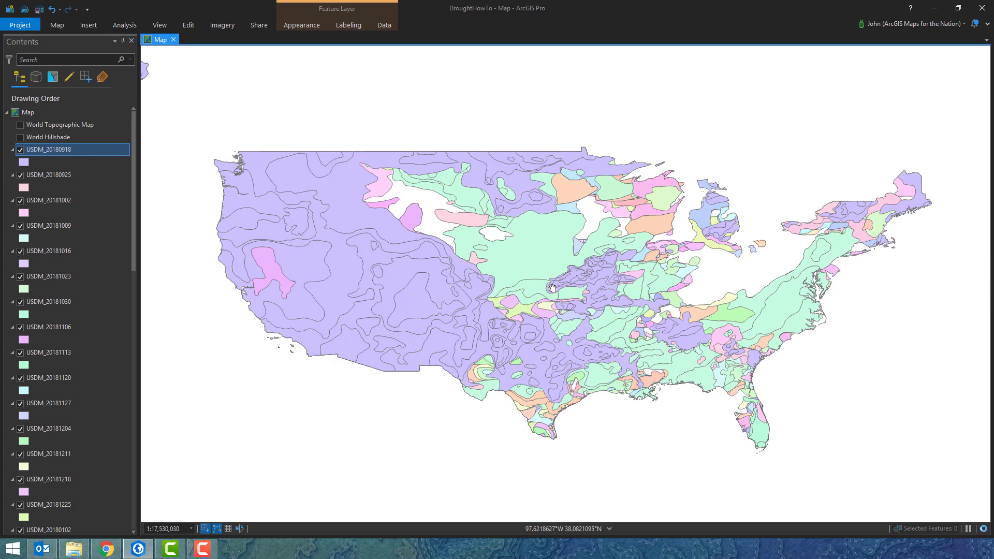
pyautogui.moveTo(133, 158); pyautogui.dragTo(131, 108)
# Step: Search the geoprocessing tools for 'merge' and open the Merge tool
pyautogui.click(124, 26)
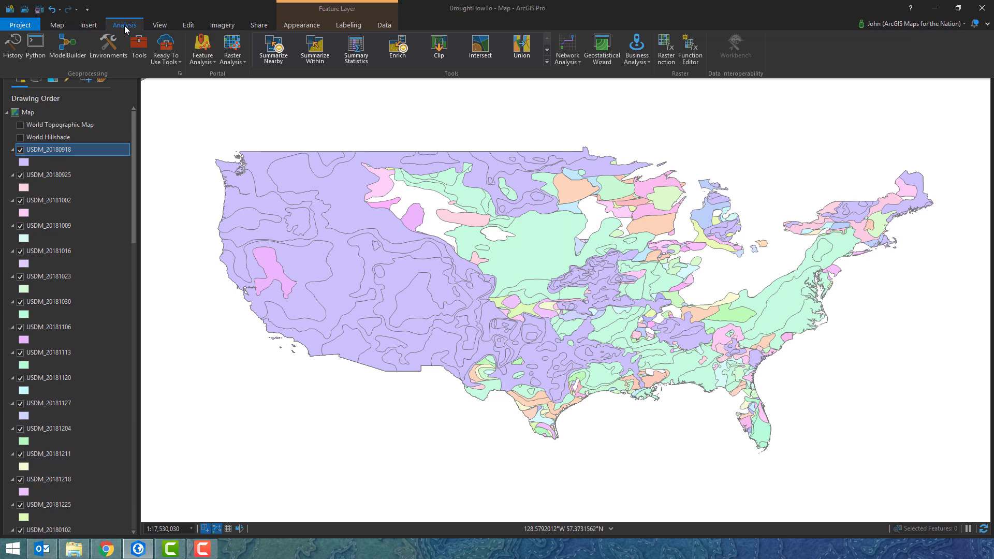
pyautogui.click(136, 48)
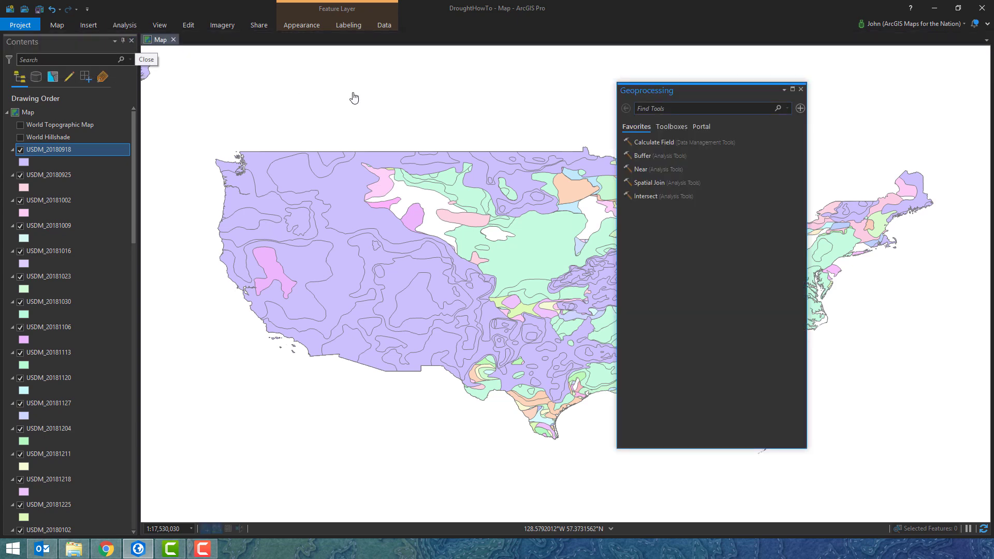
pyautogui.click(662, 108)
pyautogui.write('merge')
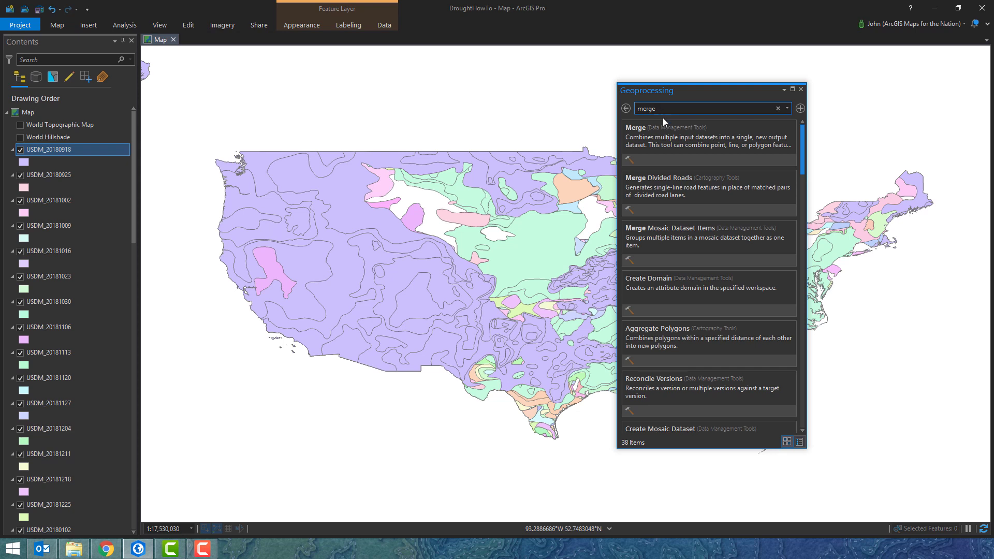
pyautogui.click(661, 139)
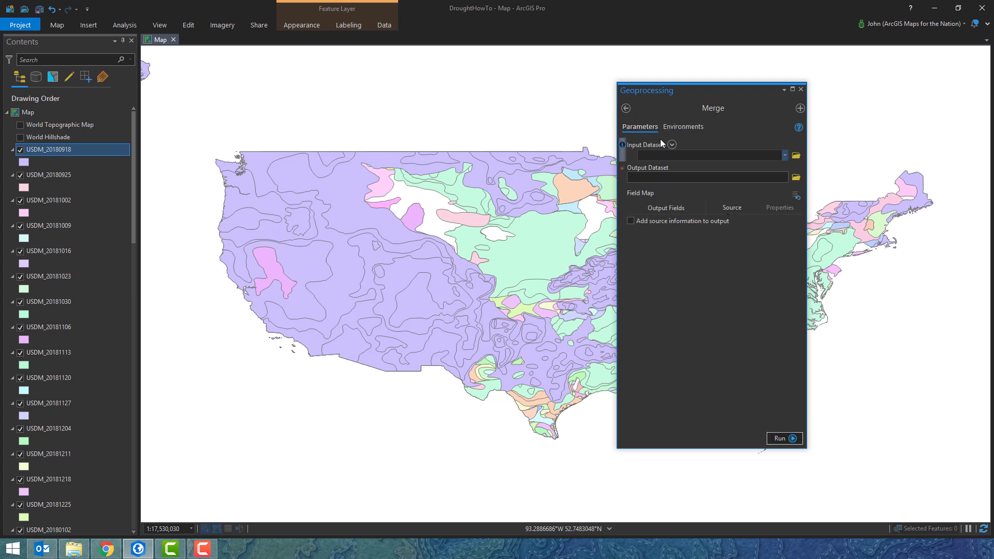
# Step: Add every weekly USDM 2018 layer as a Merge input dataset
pyautogui.click(672, 145)
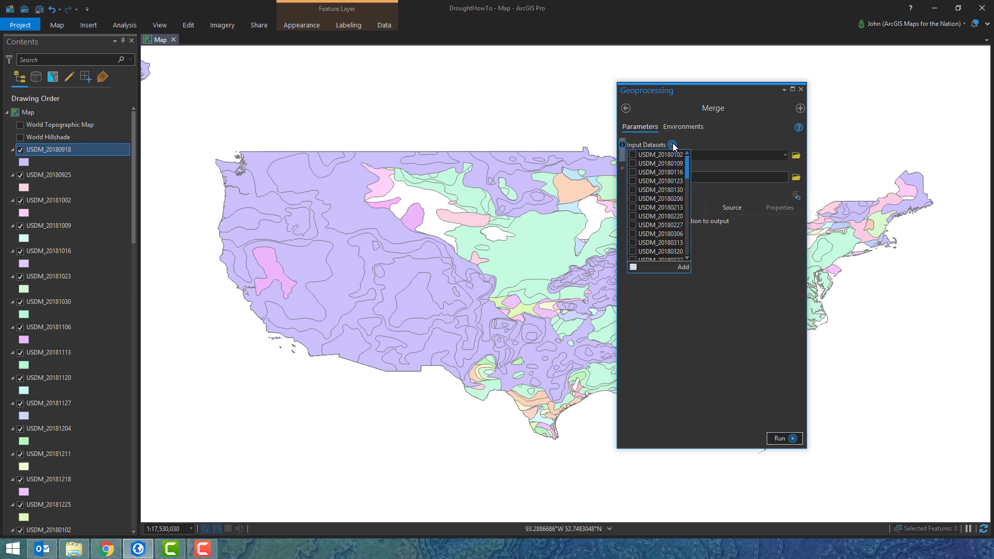
pyautogui.click(632, 266)
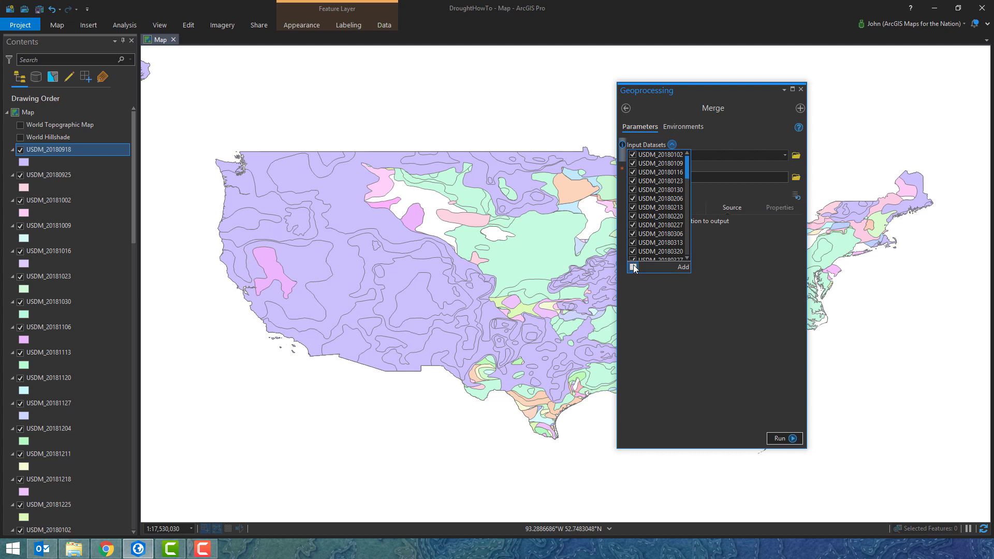
pyautogui.click(683, 267)
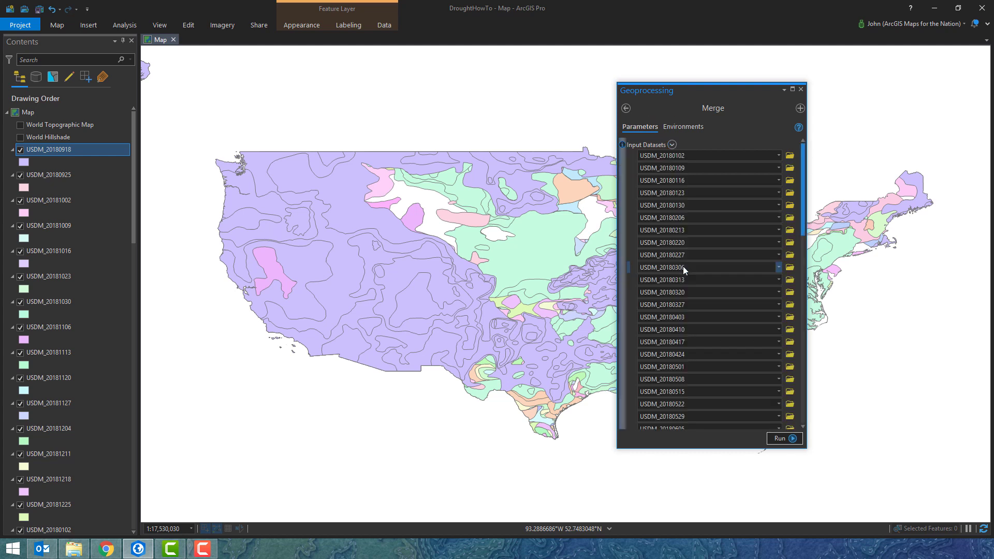
# Step: Replace the default output name USDM_20180102_Merge with 2018Drought and try running Merge
pyautogui.moveTo(803, 207); pyautogui.dragTo(793, 394)
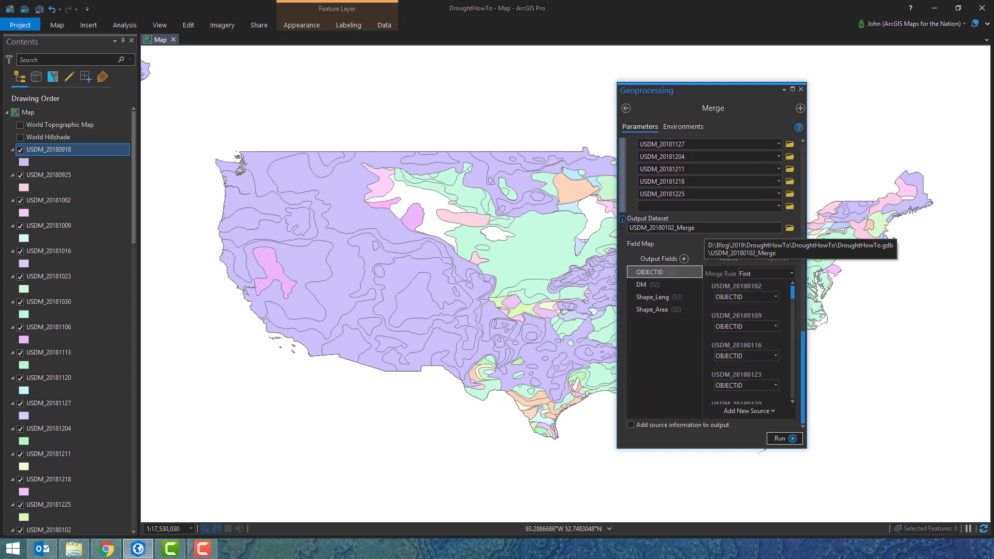
pyautogui.moveTo(697, 228); pyautogui.dragTo(655, 231)
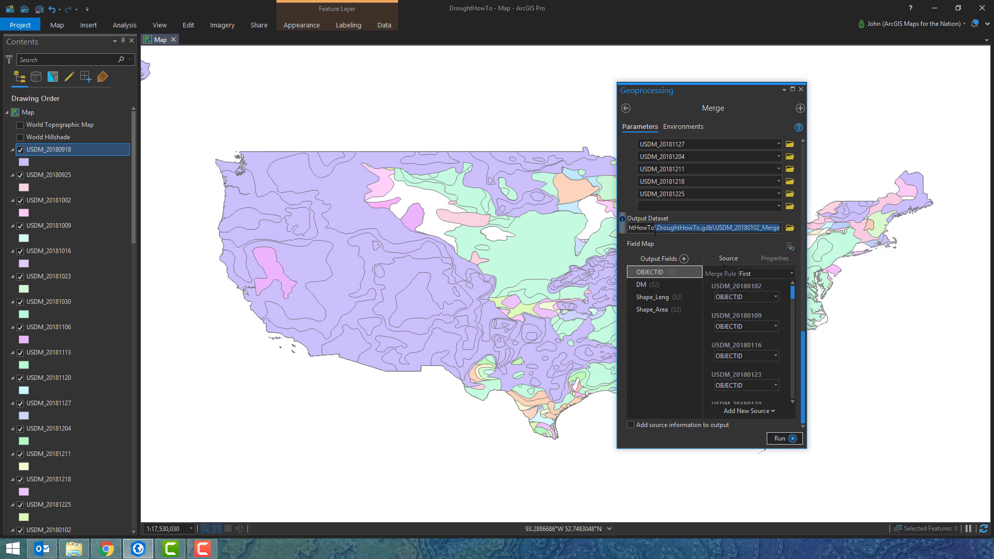
pyautogui.click(717, 228)
pyautogui.moveTo(749, 228); pyautogui.dragTo(782, 228)
pyautogui.write('20')
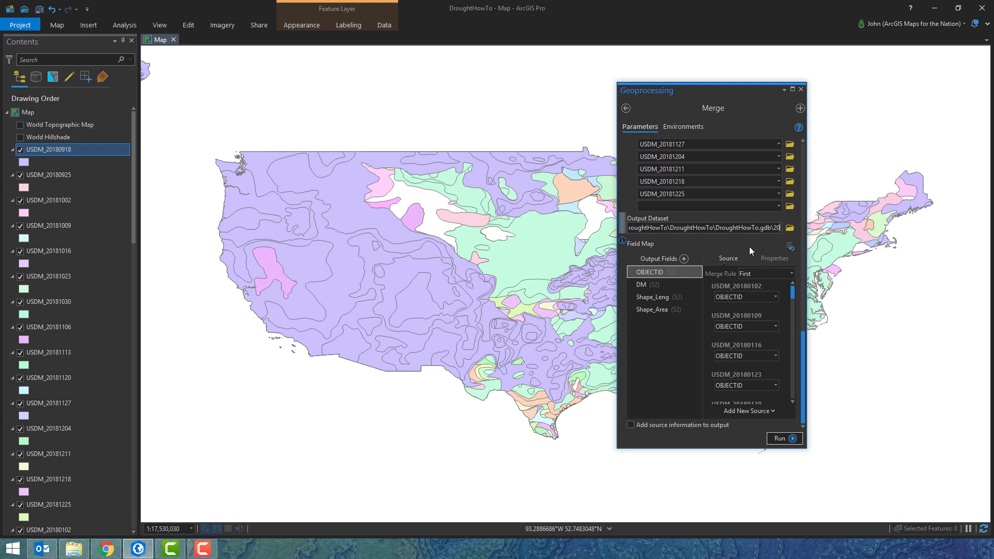
pyautogui.write('18Drought')
pyautogui.click(780, 438)
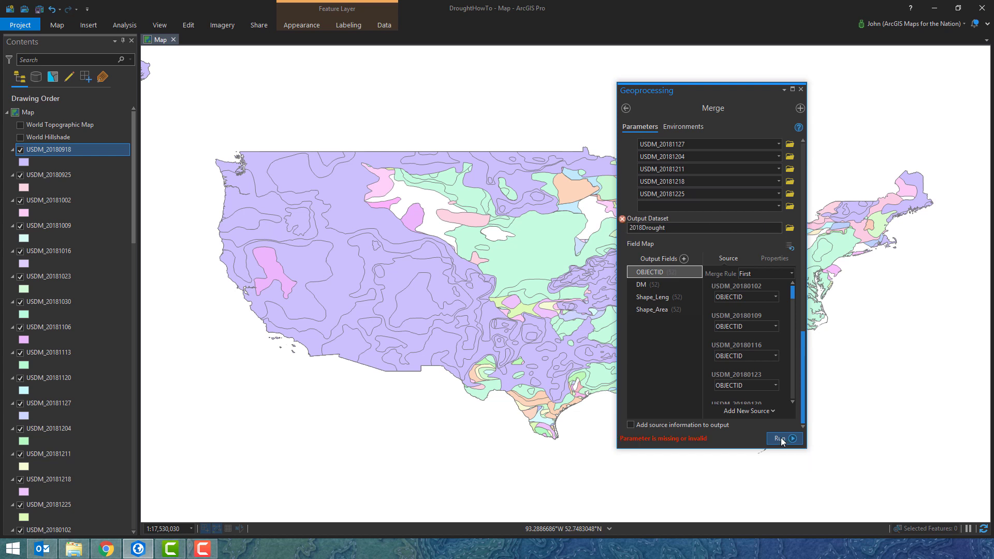
# Step: Correct the invalid output name to Drought2018 and run the merge
pyautogui.moveTo(623, 220)
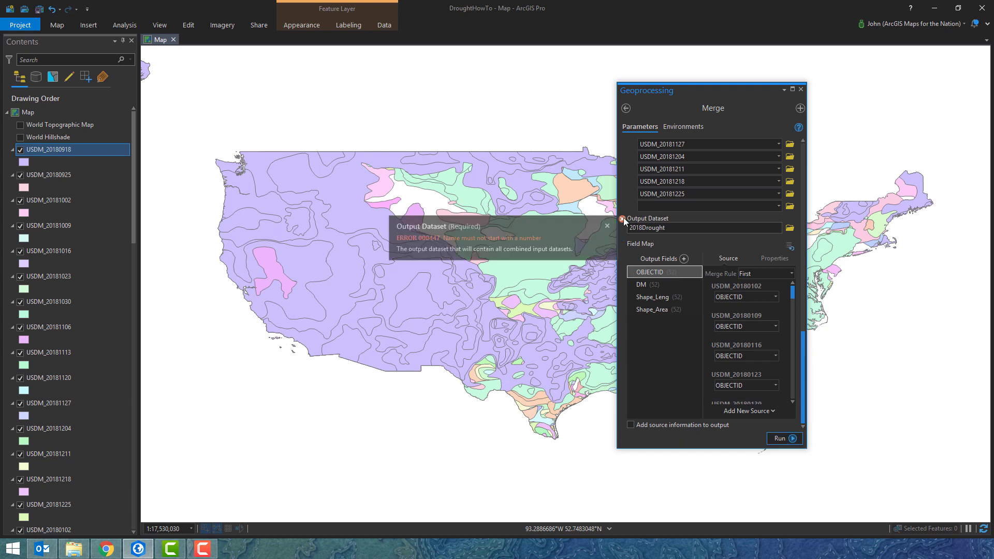
pyautogui.click(630, 228)
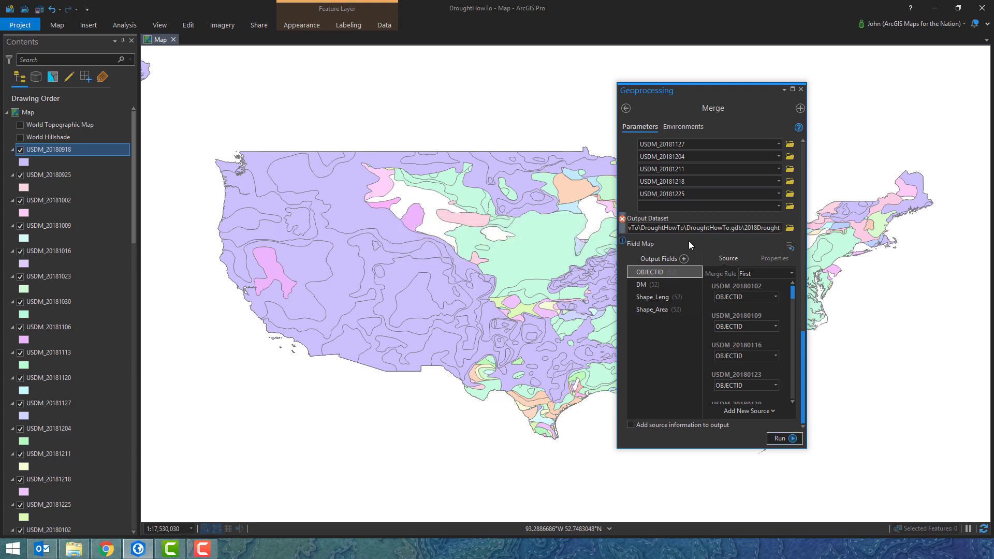
pyautogui.write('Drought')
pyautogui.click(780, 439)
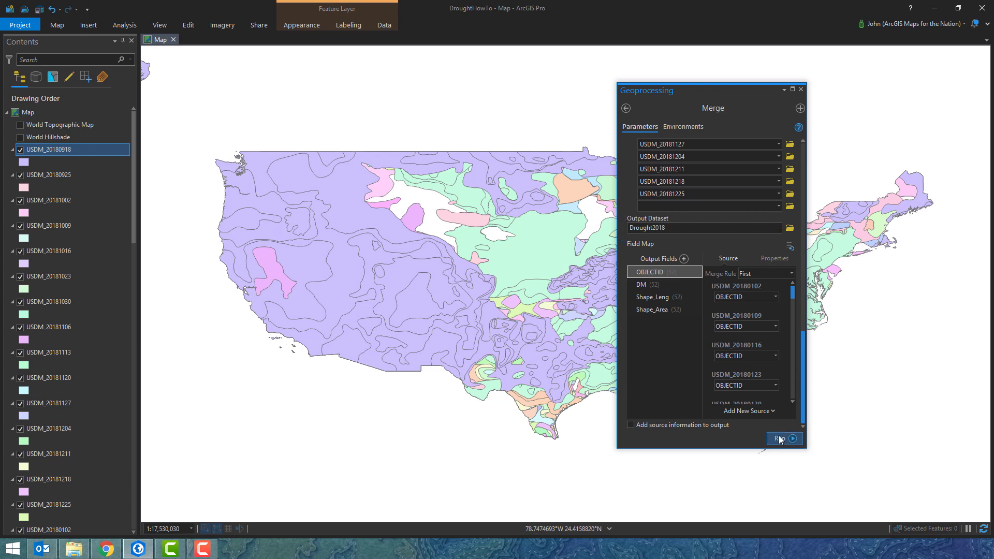
pyautogui.click(780, 439)
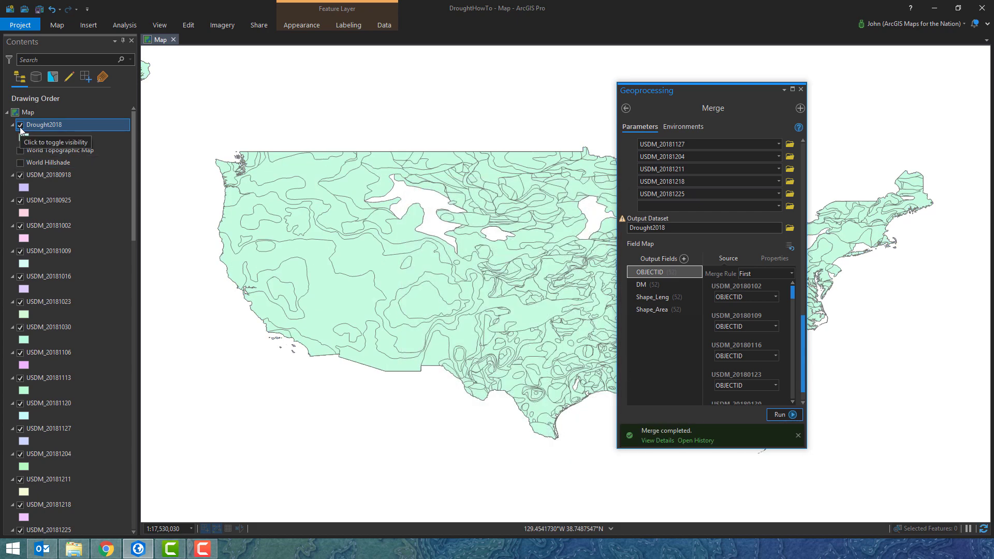
# Step: Hide all weekly USDM layers, leave only Drought2018 visible, close Merge, and frame the US
pyautogui.keyDown('ctrl'); pyautogui.click(20, 125); pyautogui.keyUp('ctrl')
pyautogui.click(20, 125)
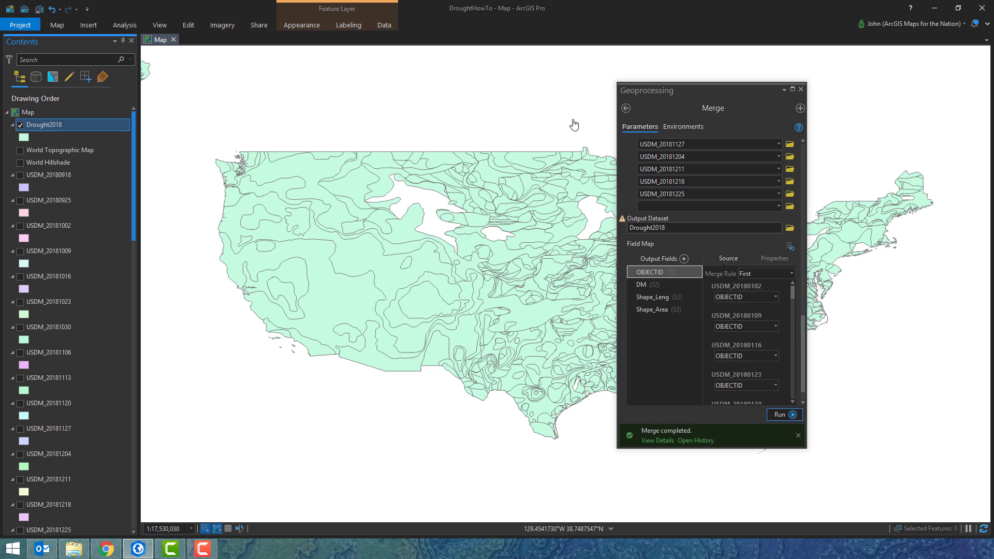
pyautogui.click(800, 89)
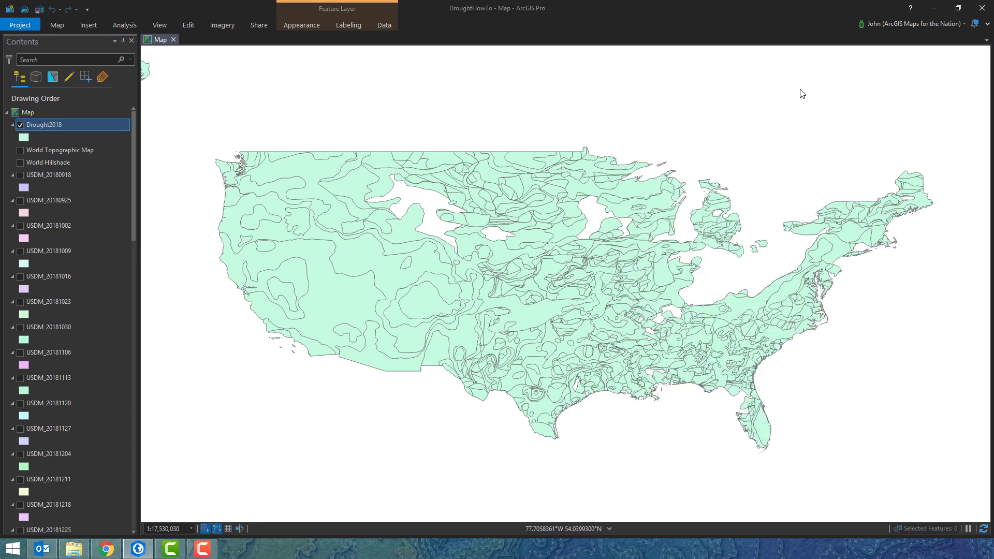
pyautogui.scroll(3, 332, 322)
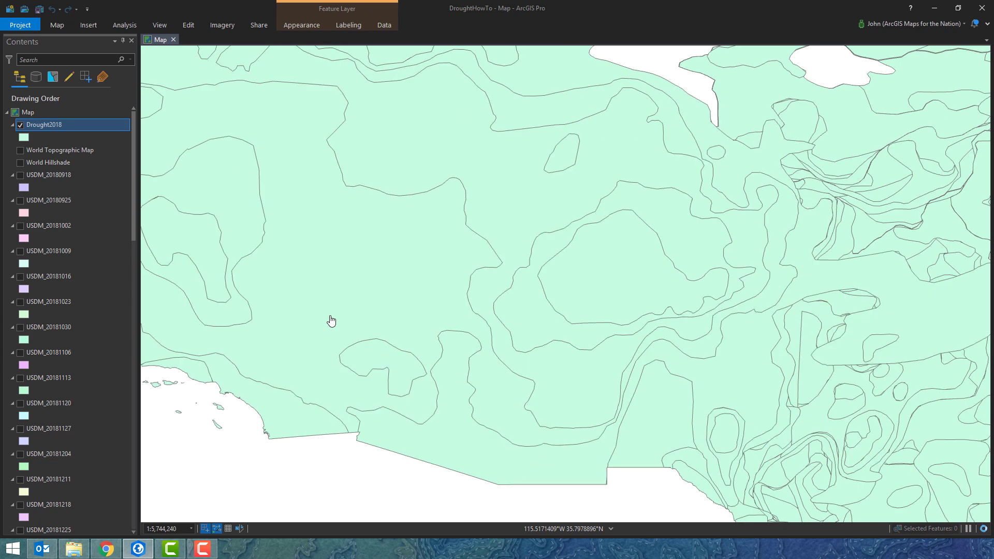
pyautogui.scroll(-2, 410, 310)
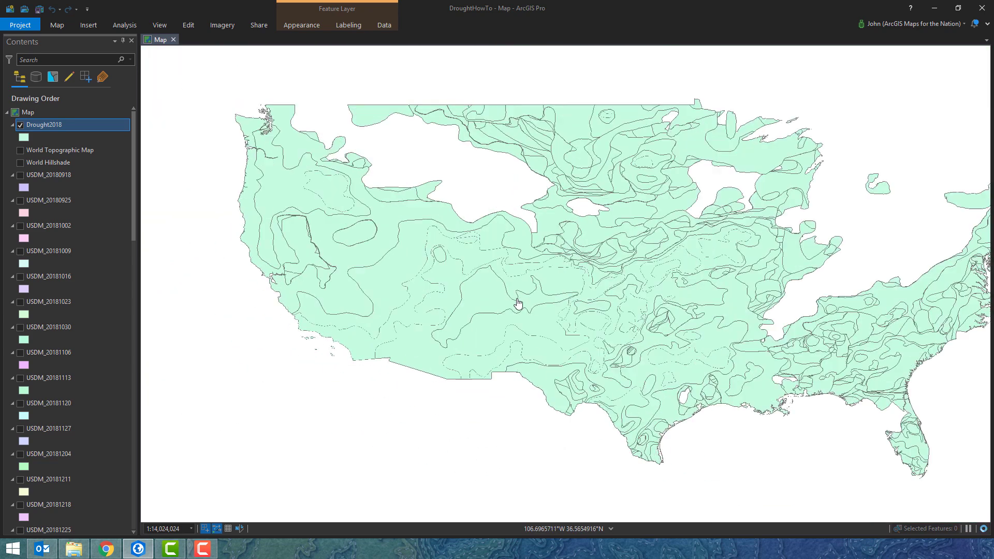
pyautogui.scroll(-1, 482, 352)
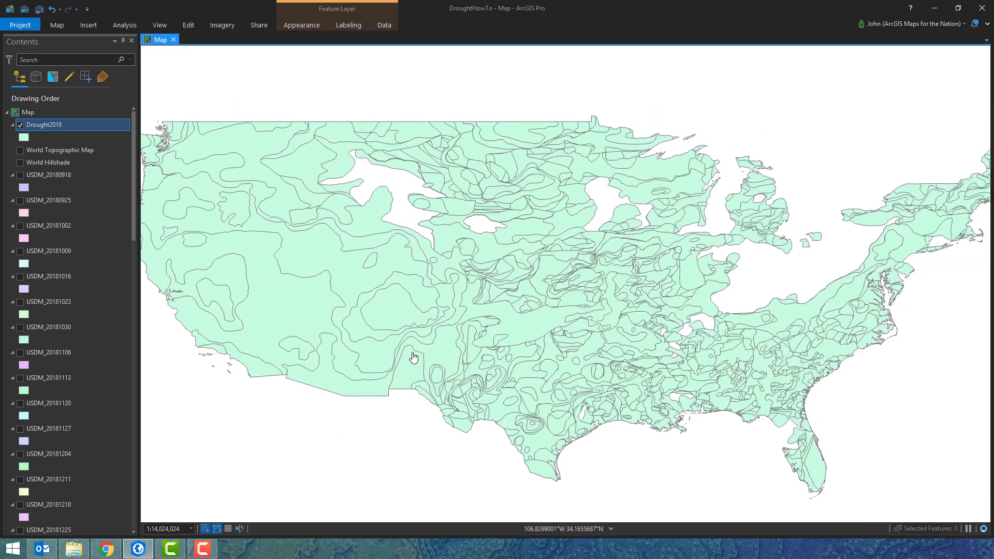
pyautogui.moveTo(446, 376); pyautogui.dragTo(449, 367)
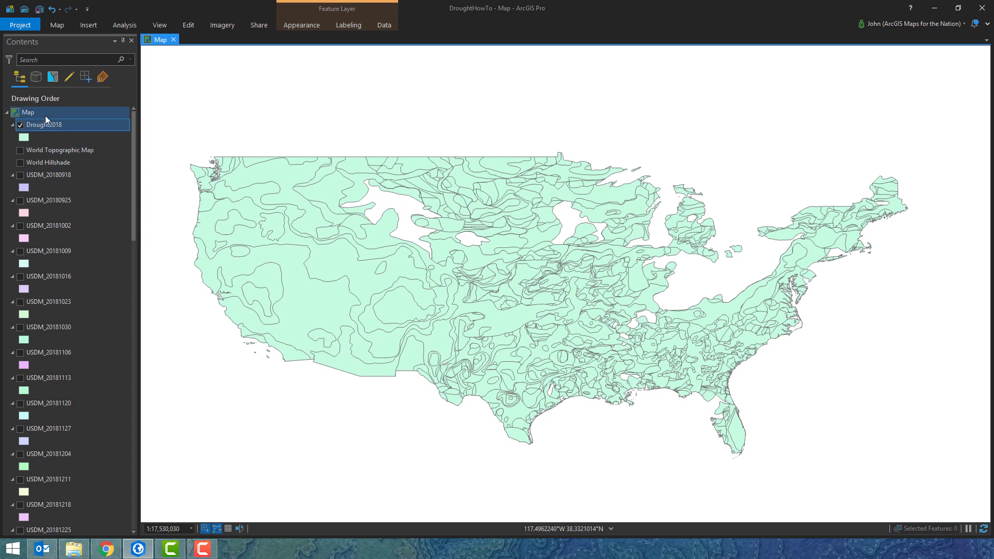
# Step: Set the map's background colour to black
pyautogui.click(45, 116)
pyautogui.doubleClick(45, 116)
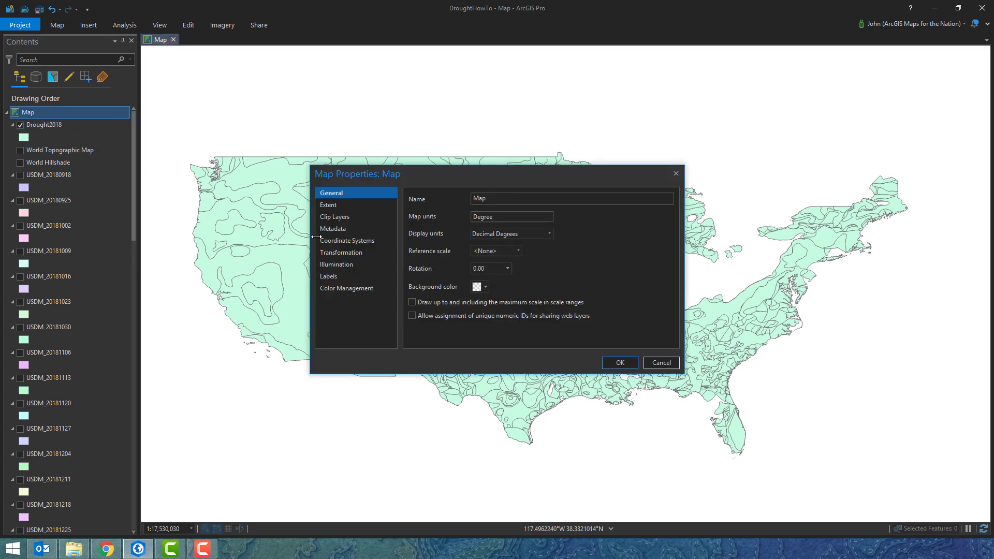
pyautogui.click(478, 290)
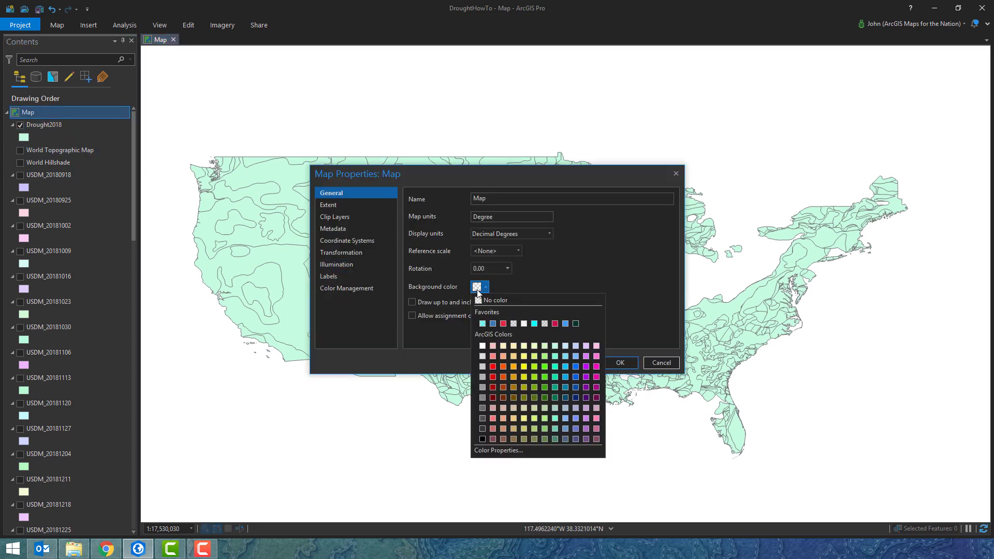
pyautogui.click(482, 439)
pyautogui.click(619, 363)
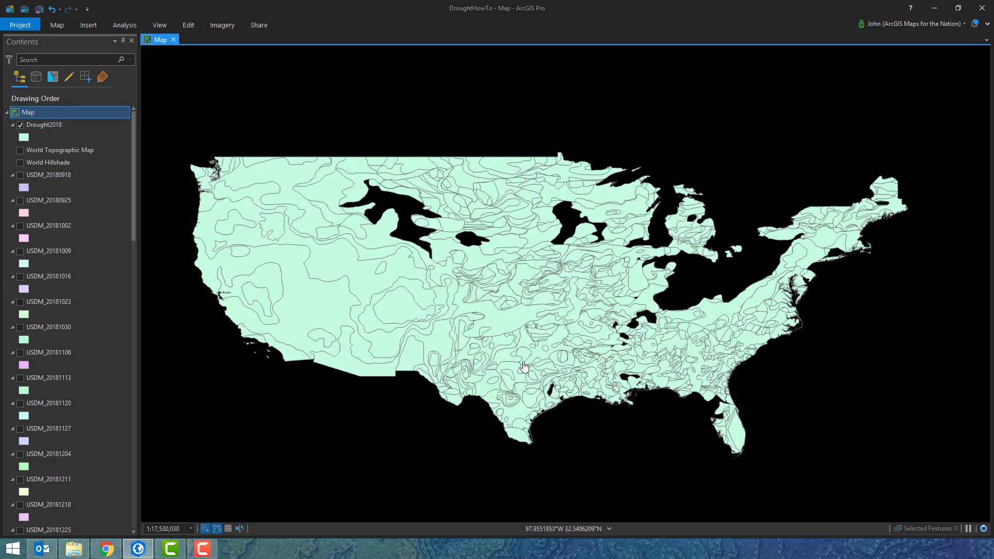
# Step: Give the Drought2018 symbol a white outline and No color fill, and apply it
pyautogui.click(24, 137)
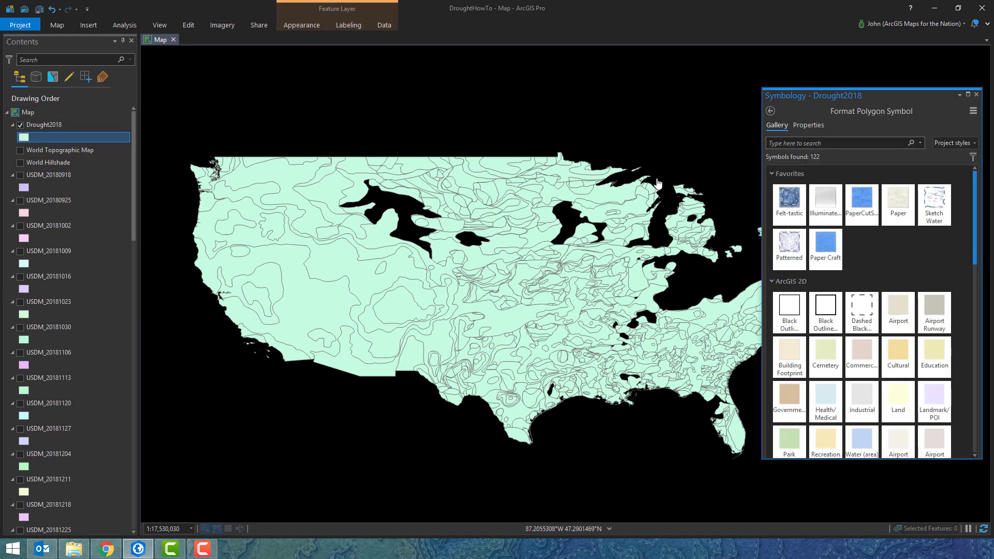
pyautogui.click(809, 125)
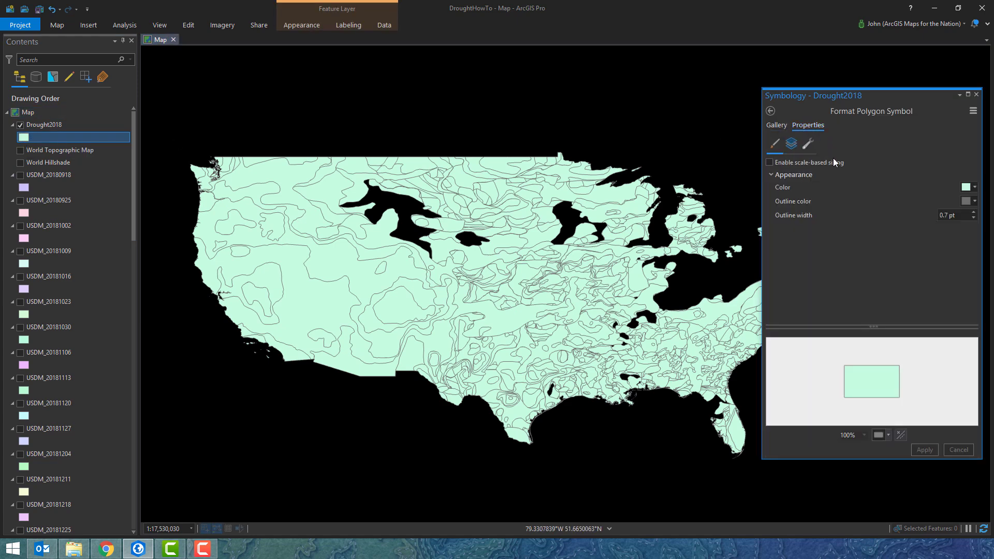
pyautogui.click(966, 202)
pyautogui.click(880, 241)
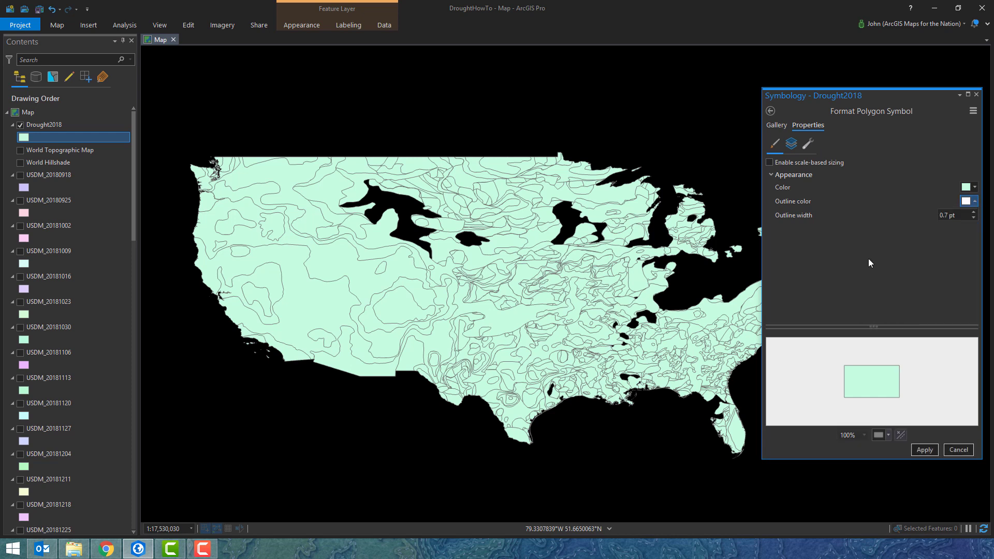
pyautogui.click(966, 188)
pyautogui.click(915, 199)
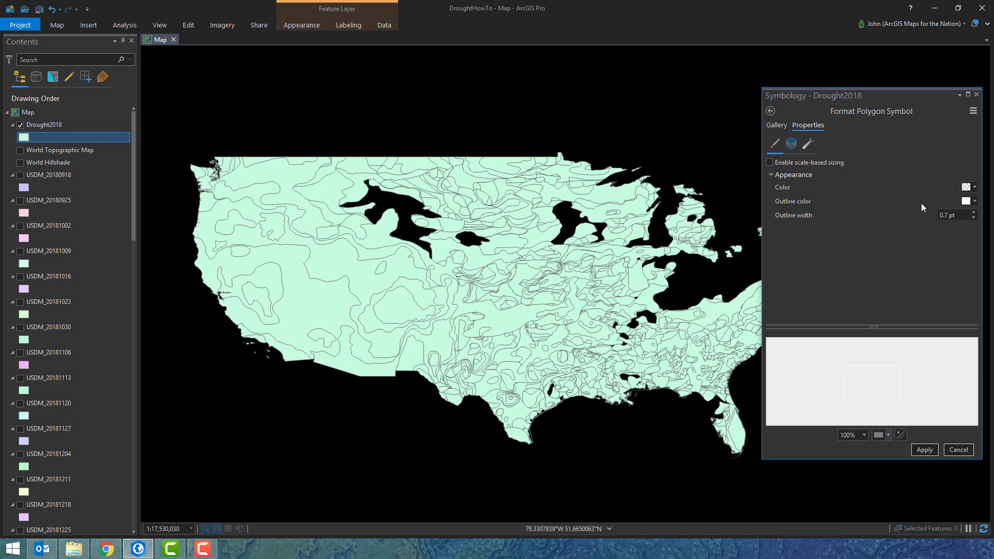
pyautogui.click(925, 450)
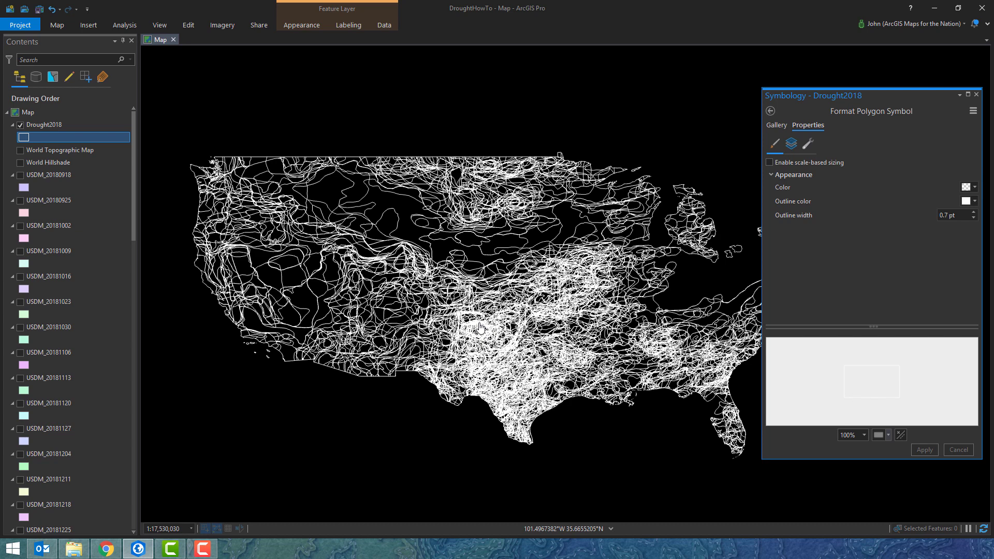
# Step: Change the Drought2018 symbol to a white fill with No color outline
pyautogui.click(968, 187)
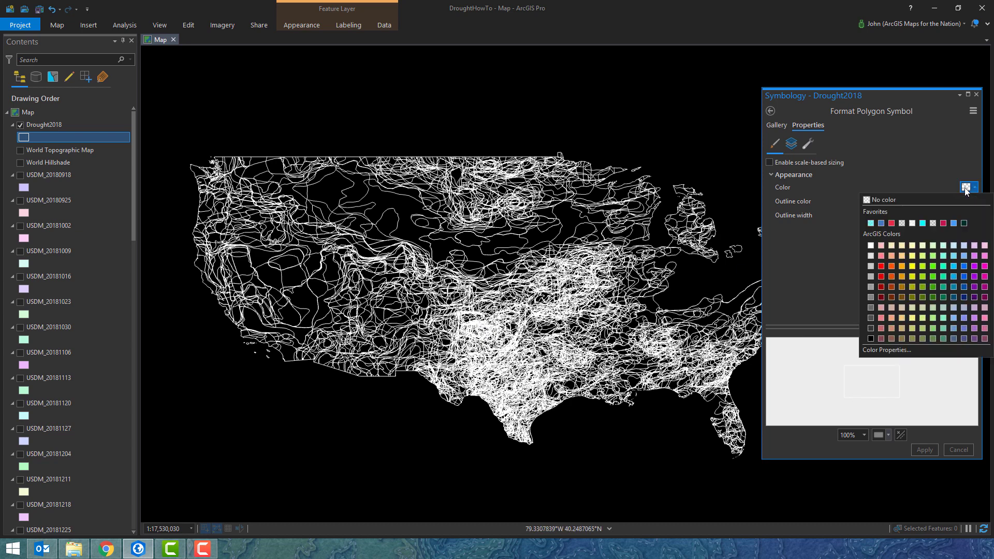
pyautogui.click(871, 246)
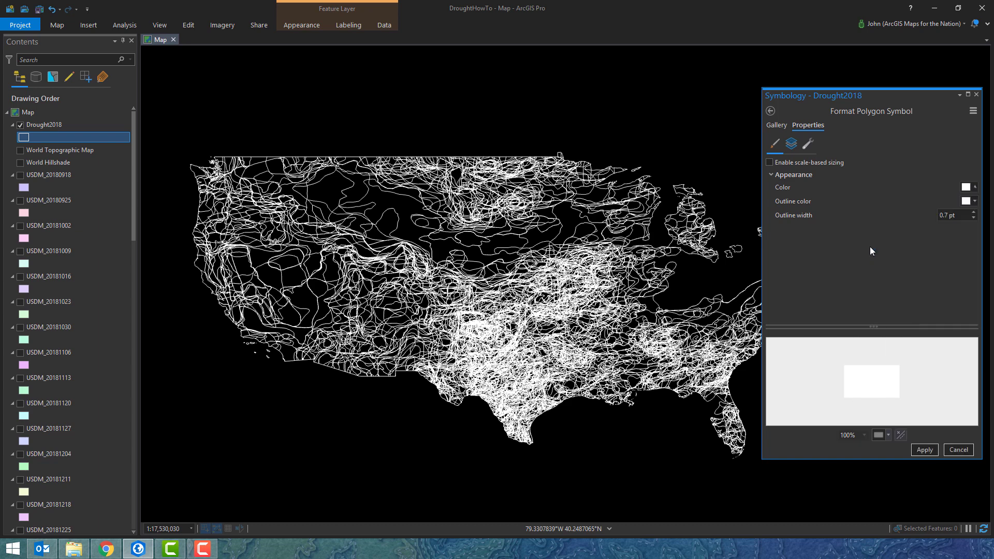
pyautogui.click(965, 202)
pyautogui.click(907, 215)
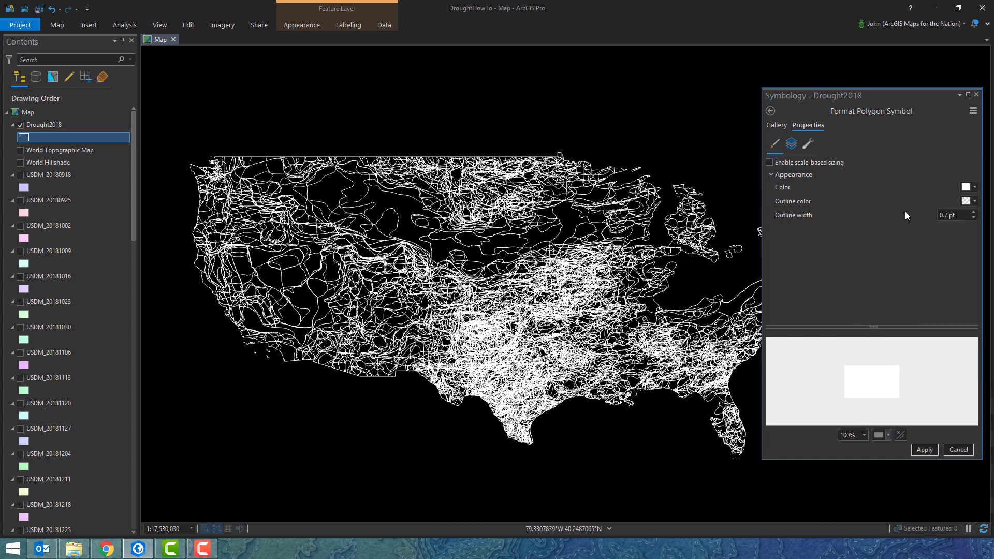
# Step: Raise the white fill's transparency, apply it, and close the Symbology pane
pyautogui.click(966, 187)
pyautogui.click(895, 348)
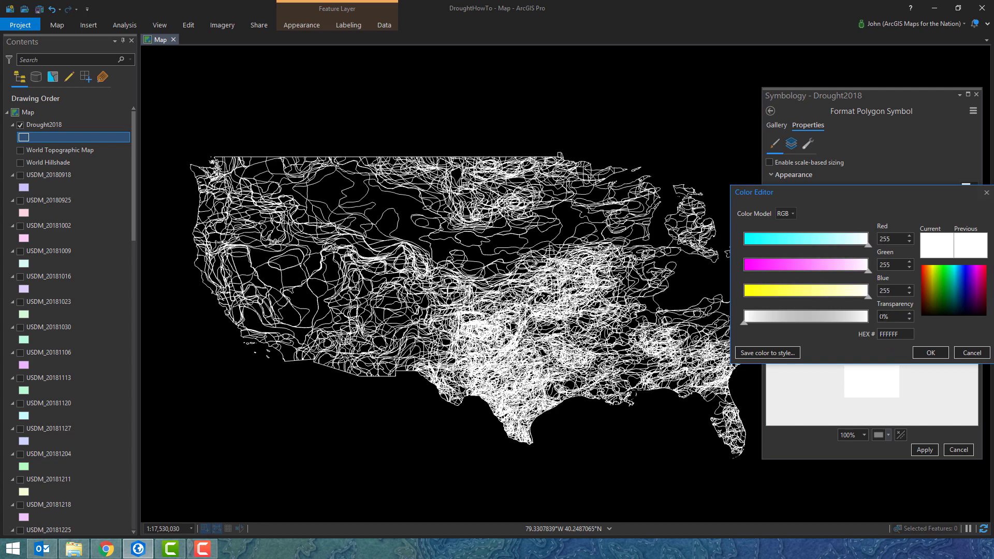
pyautogui.moveTo(883, 318); pyautogui.dragTo(870, 321)
pyautogui.click(930, 352)
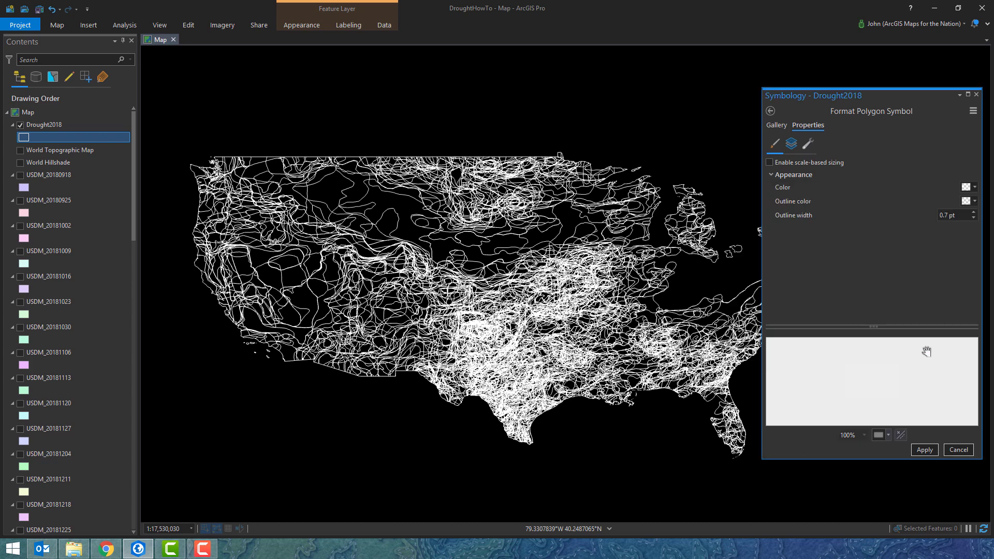
pyautogui.click(925, 449)
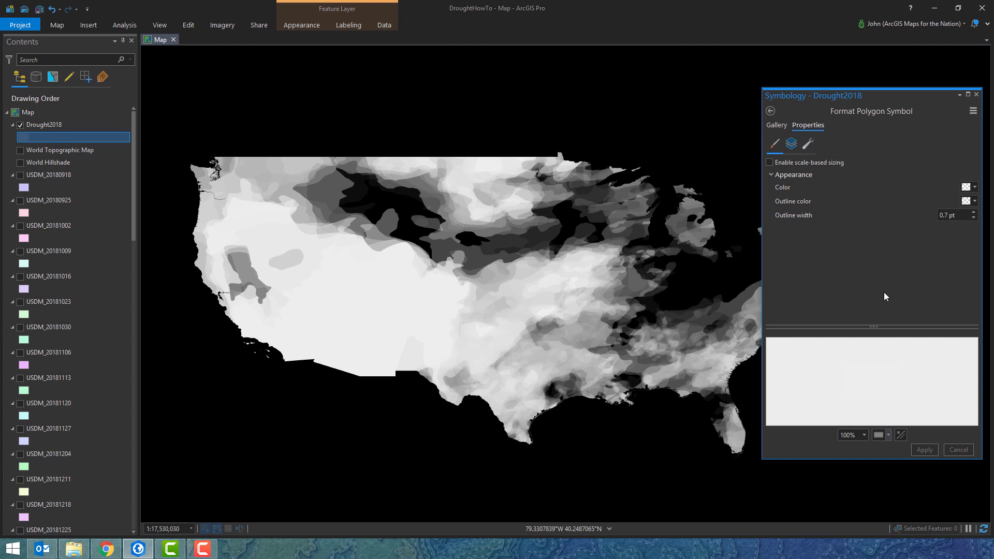
pyautogui.click(975, 95)
pyautogui.click(76, 125)
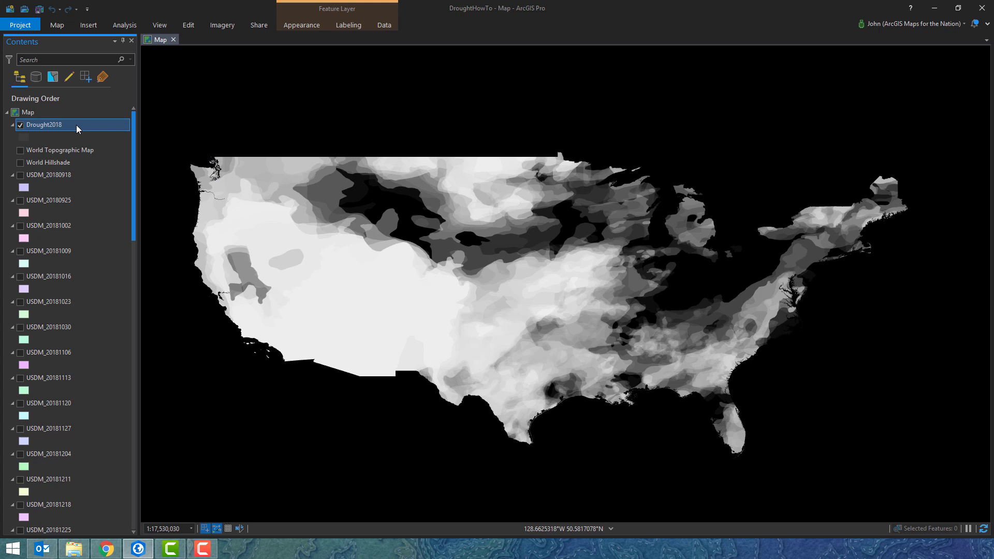
pyautogui.doubleClick(76, 125)
pyautogui.click(359, 274)
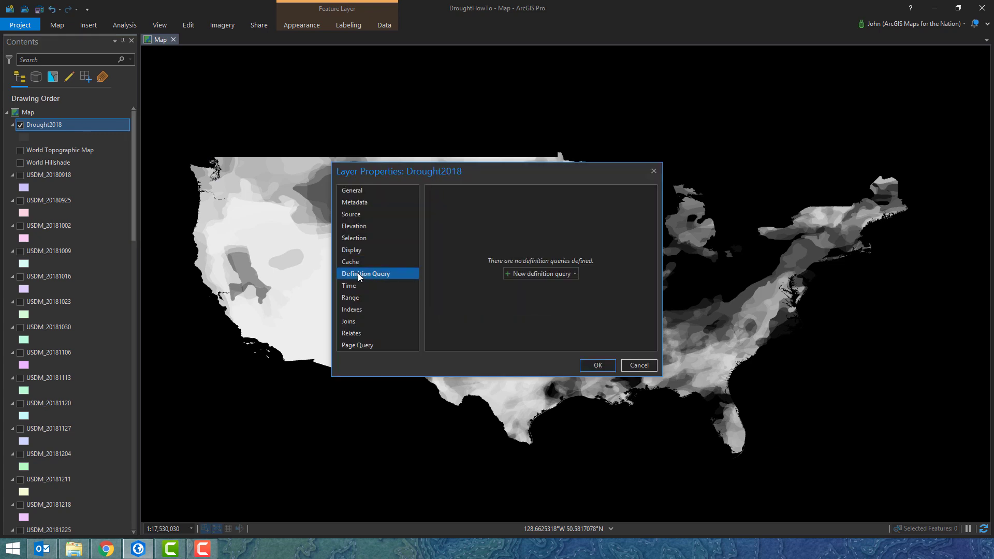
pyautogui.click(536, 274)
pyautogui.click(529, 243)
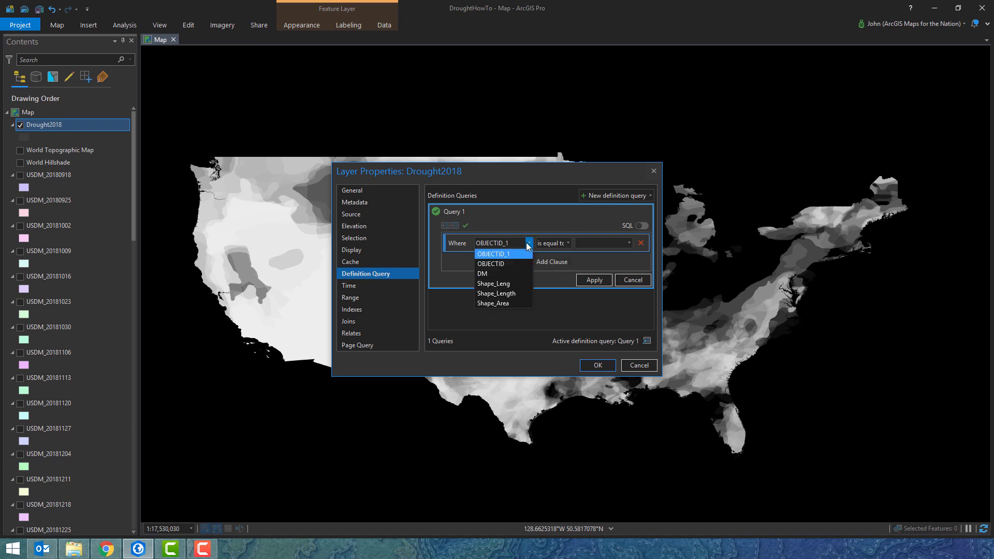
pyautogui.click(506, 273)
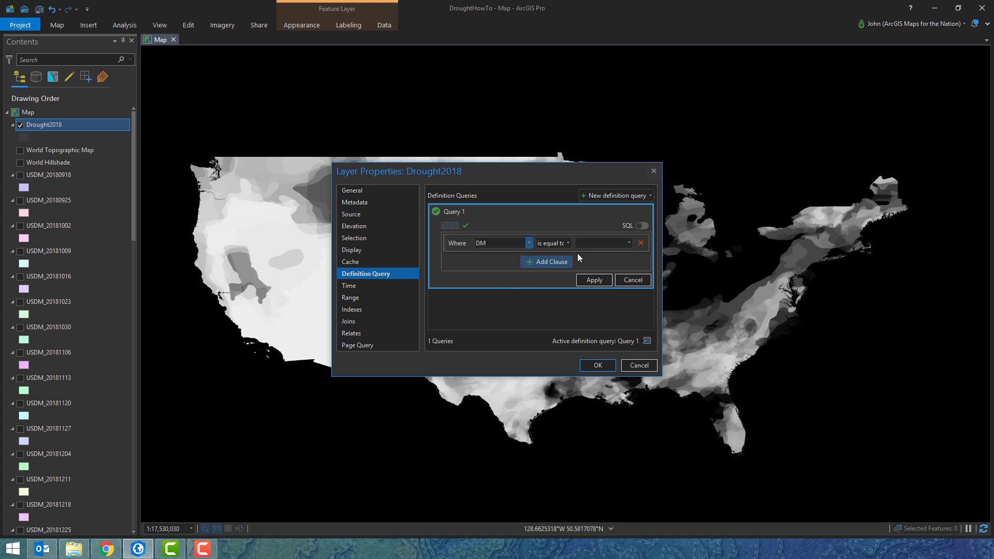
pyautogui.click(589, 243)
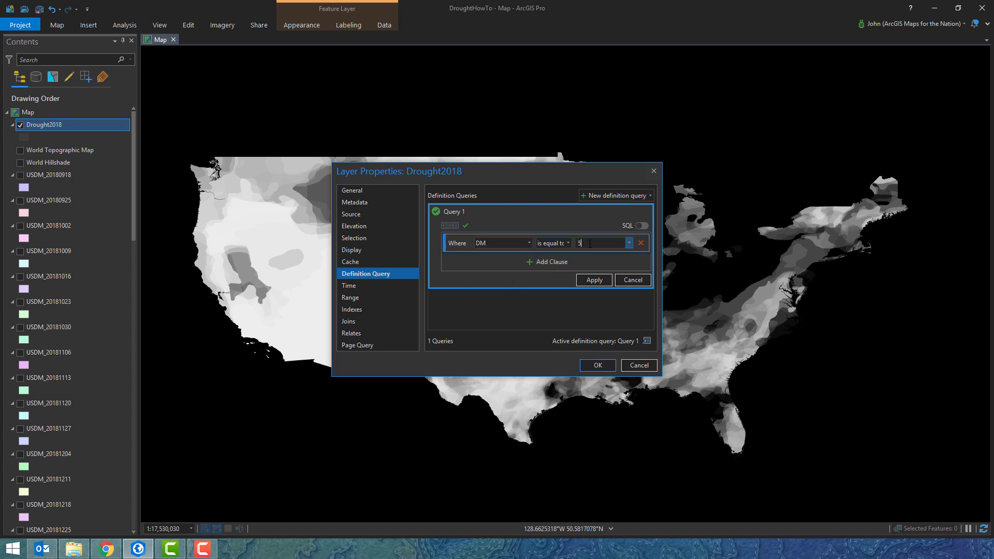
pyautogui.click(628, 243)
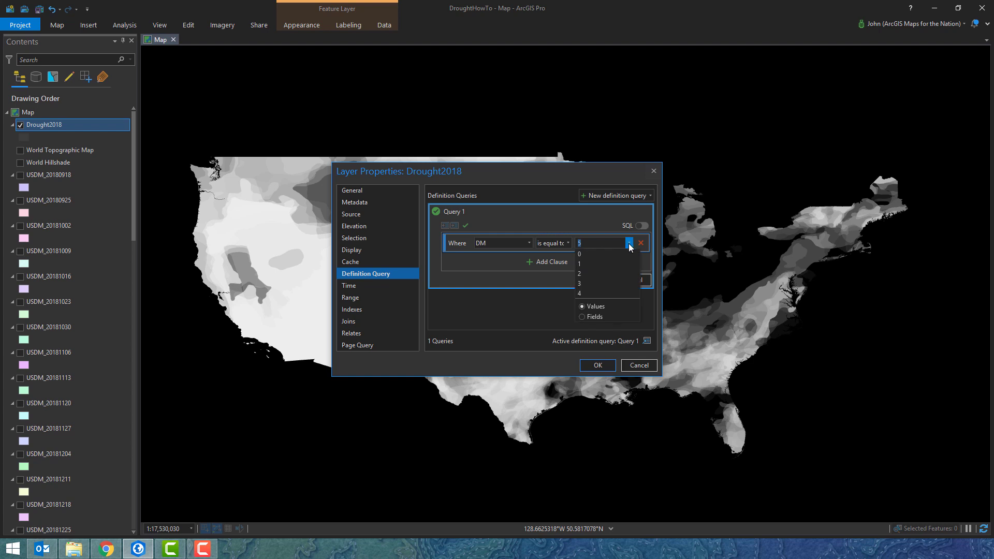
pyautogui.click(581, 293)
pyautogui.click(591, 280)
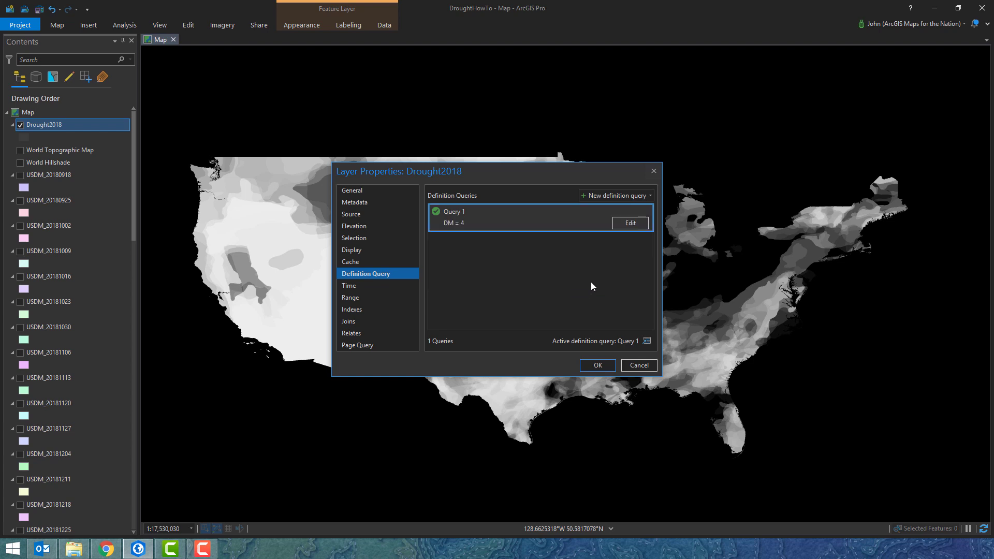
pyautogui.click(598, 365)
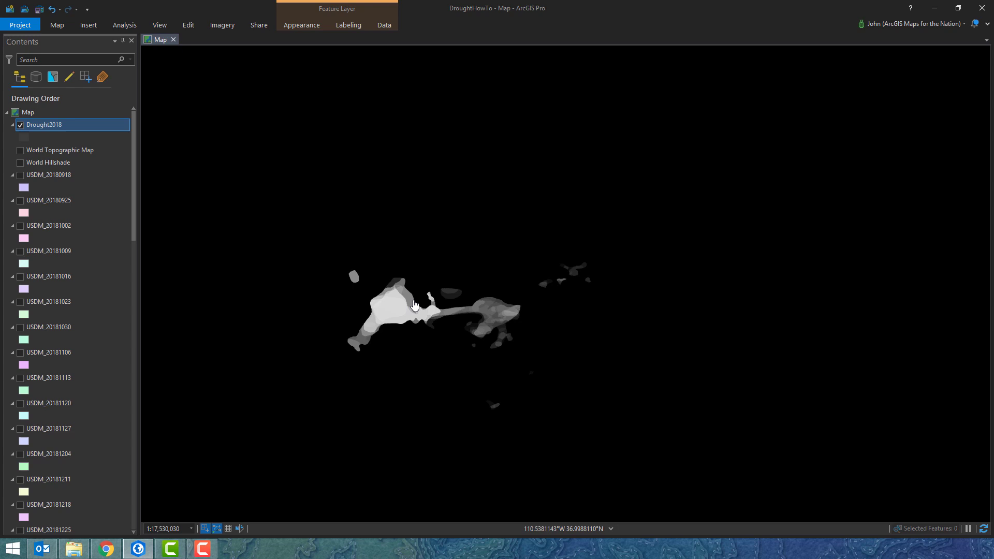
pyautogui.doubleClick(86, 127)
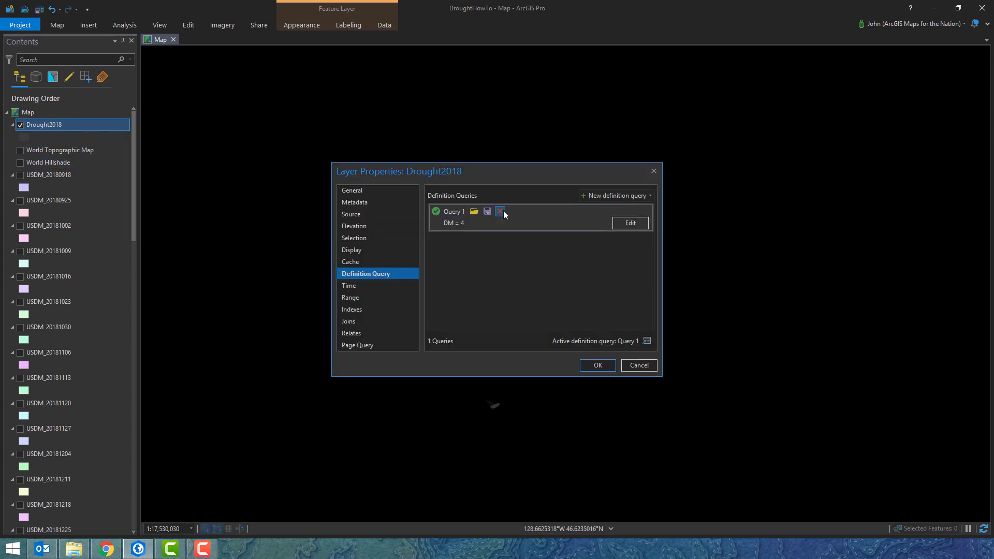
pyautogui.click(500, 211)
pyautogui.click(530, 296)
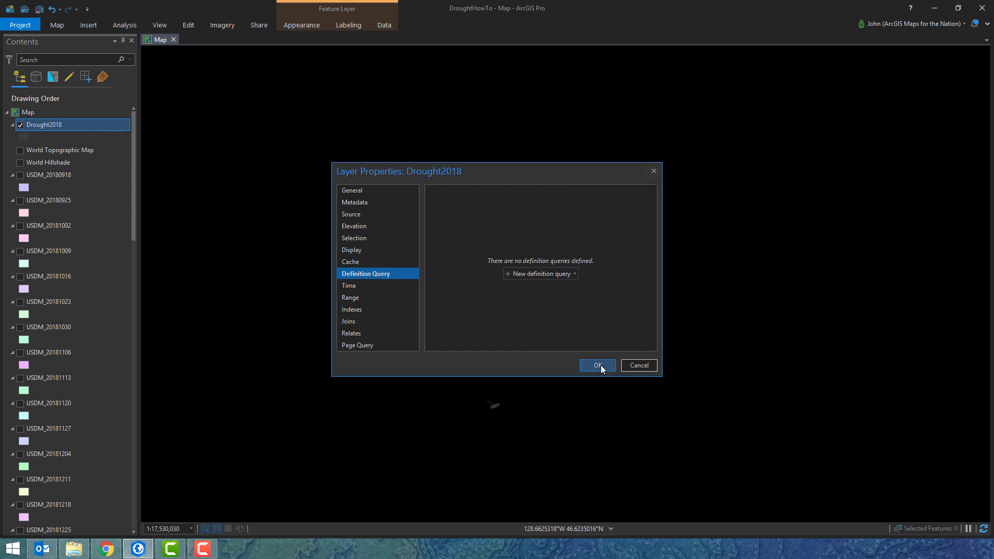
pyautogui.click(597, 366)
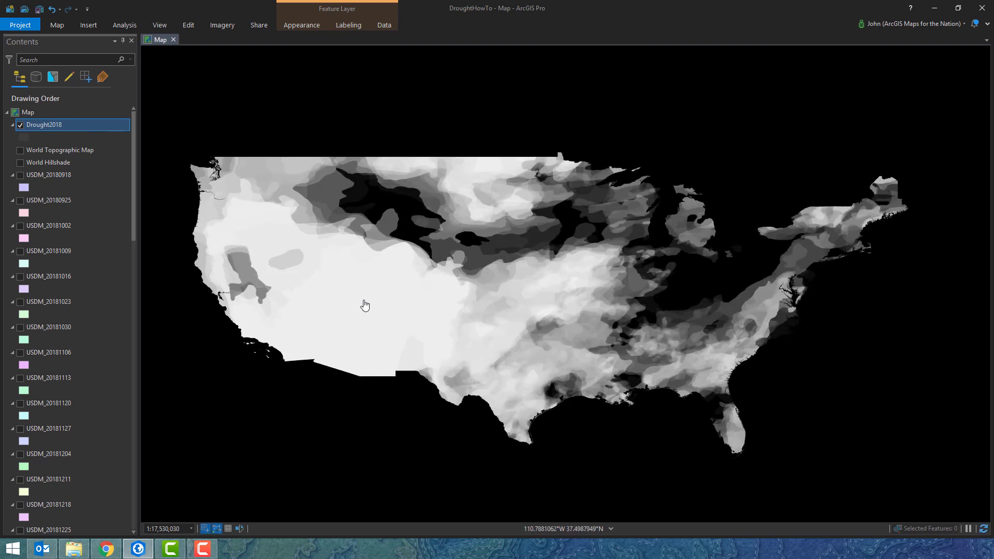
# Step: Switch Drought2018's primary symbology to Graduated Colors classified by the DM field
pyautogui.click(23, 137)
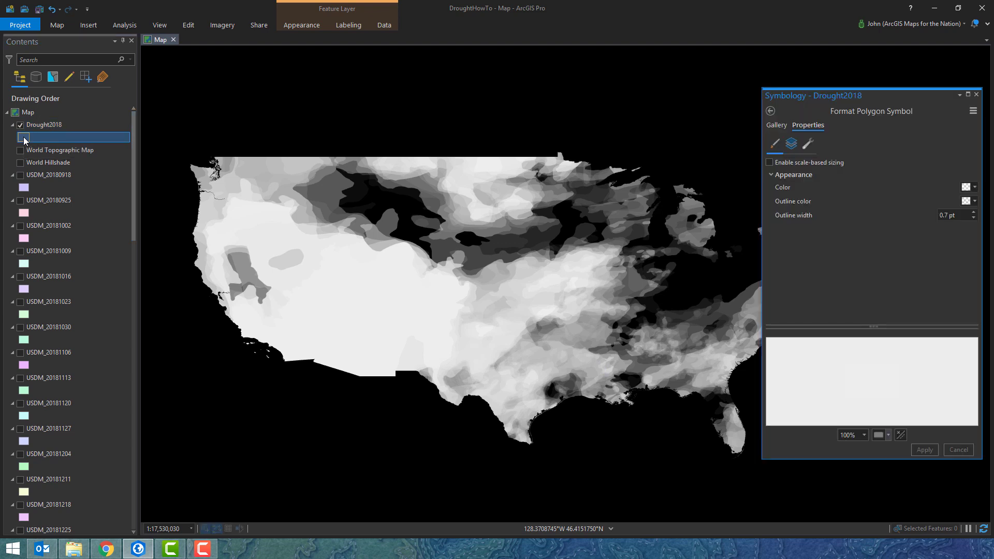
pyautogui.click(772, 110)
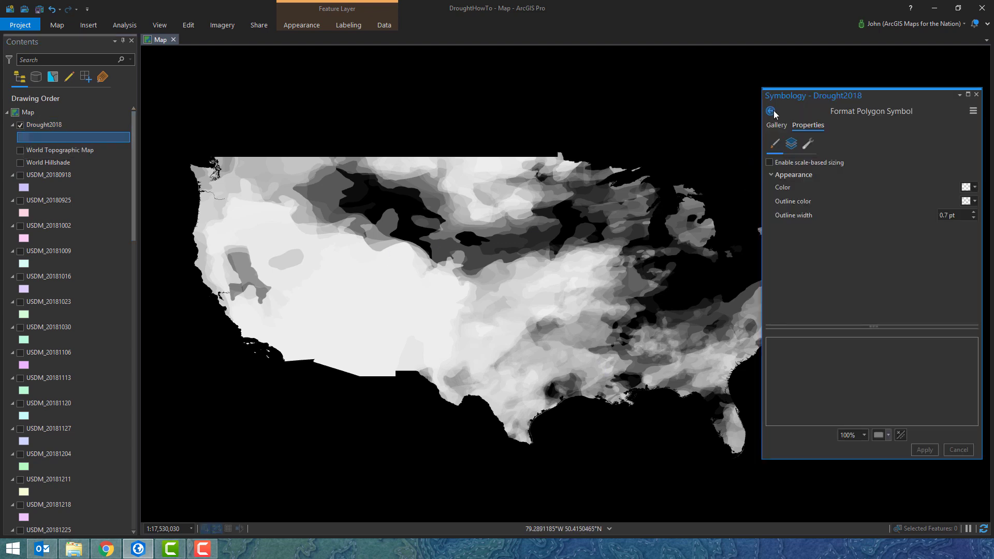
pyautogui.click(973, 149)
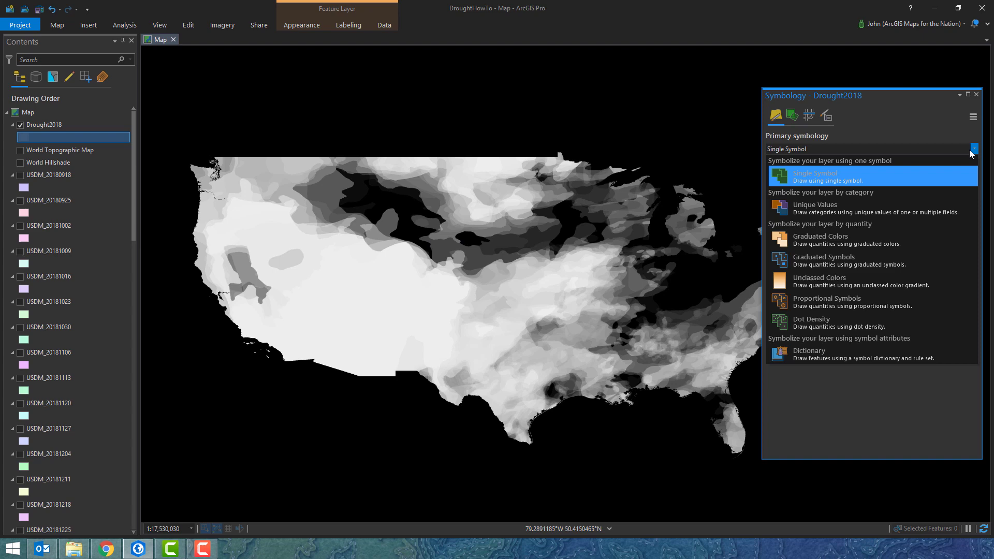
pyautogui.click(872, 241)
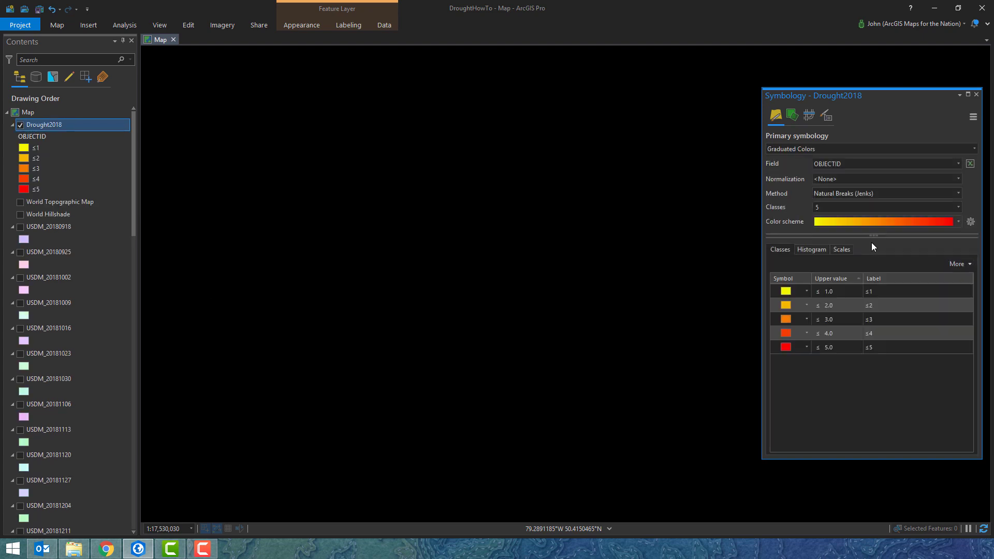
pyautogui.click(958, 164)
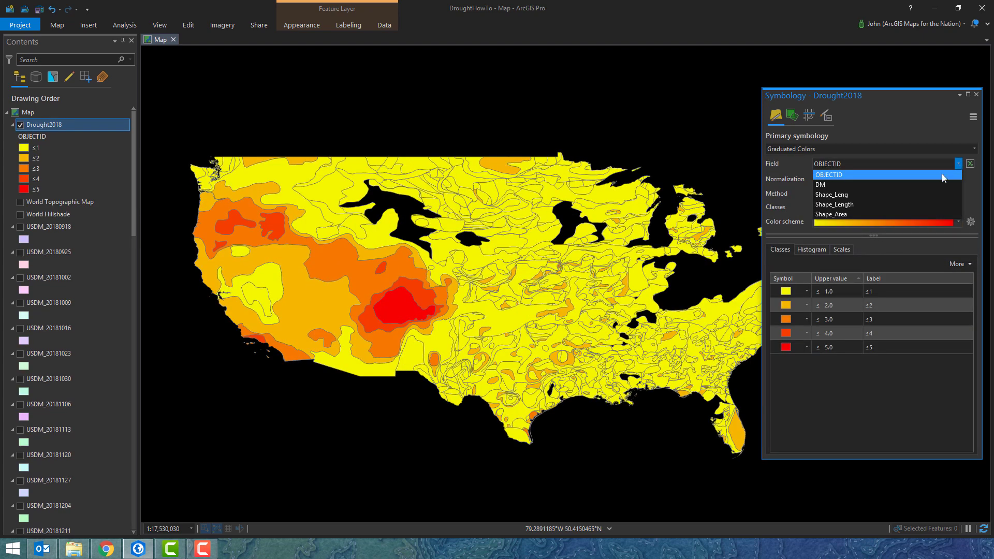
pyautogui.click(907, 188)
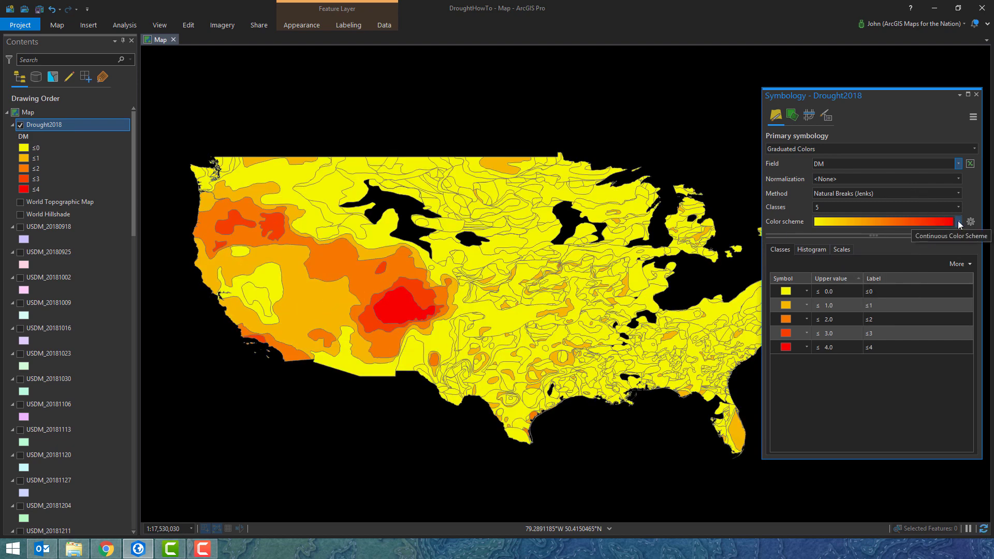
pyautogui.click(958, 222)
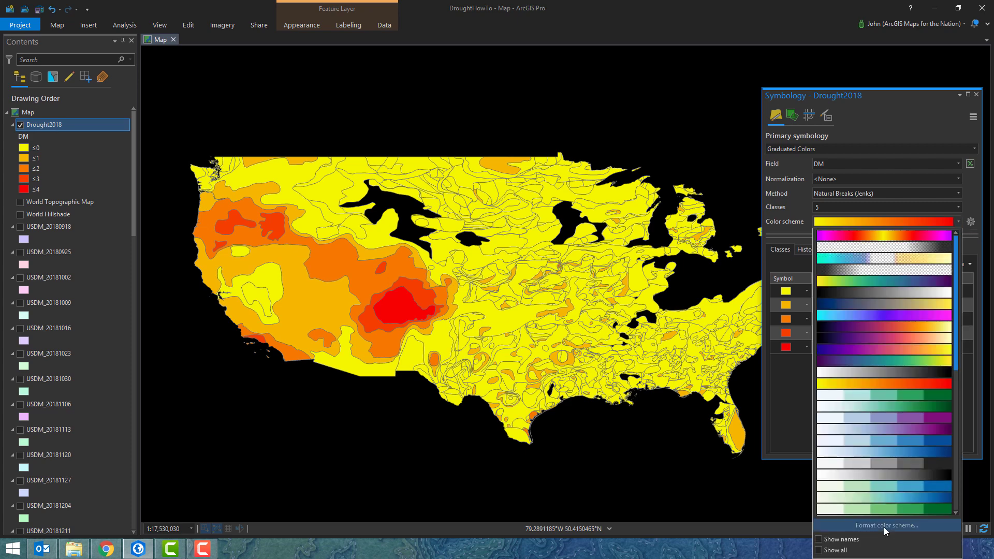
# Step: Edit the colour scheme to fade from yellow to magenta, with the magenta end 95% transparent
pyautogui.click(883, 526)
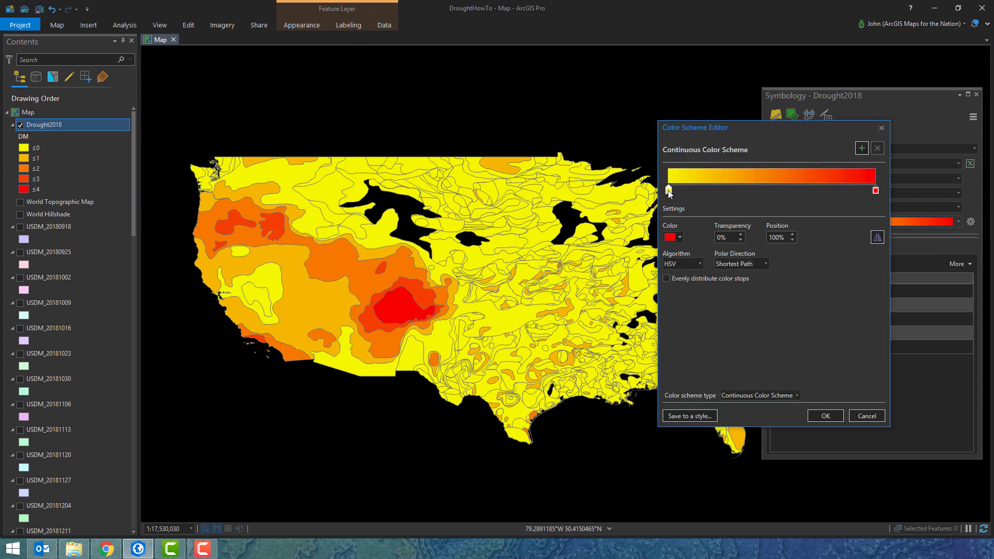
pyautogui.click(676, 238)
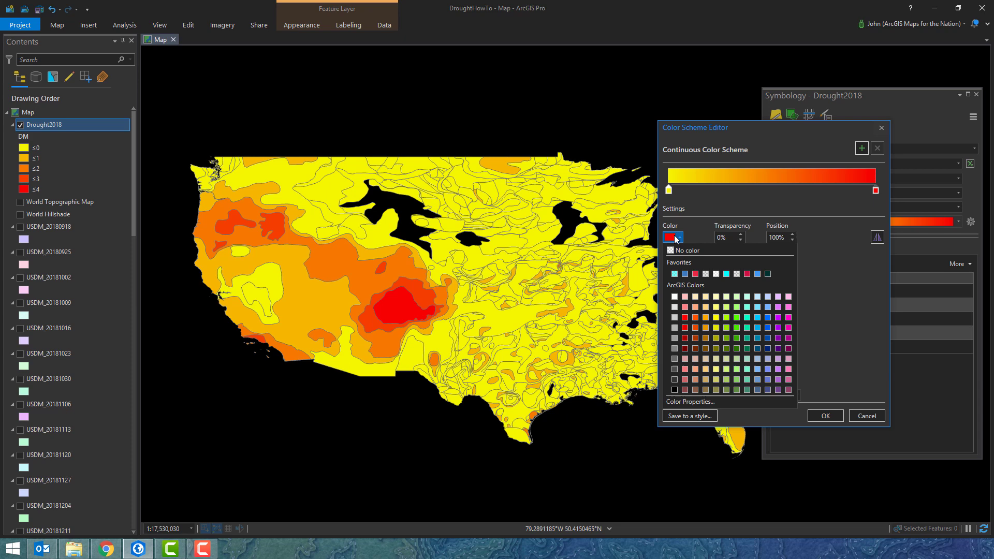
pyautogui.click(788, 328)
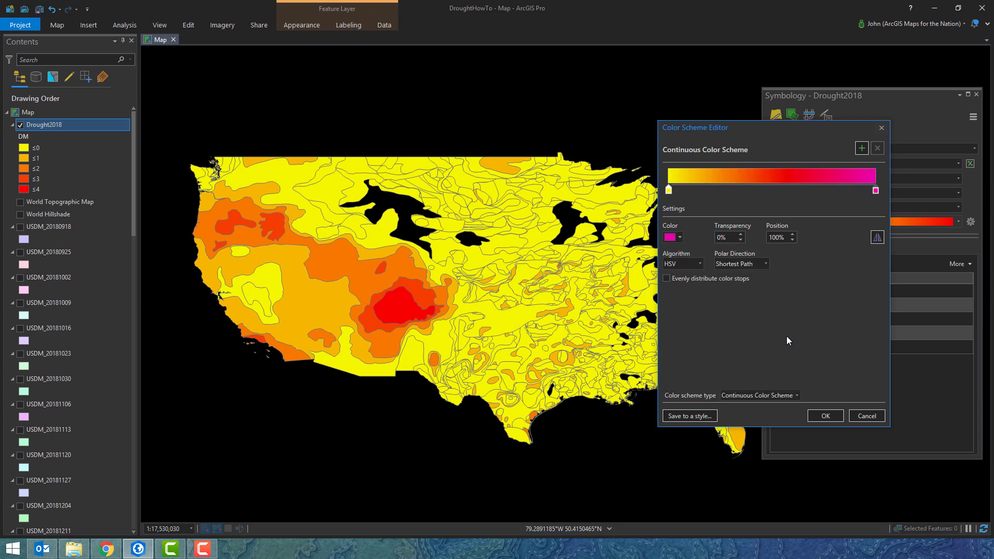
pyautogui.click(716, 237)
pyautogui.write('95')
pyautogui.click(669, 190)
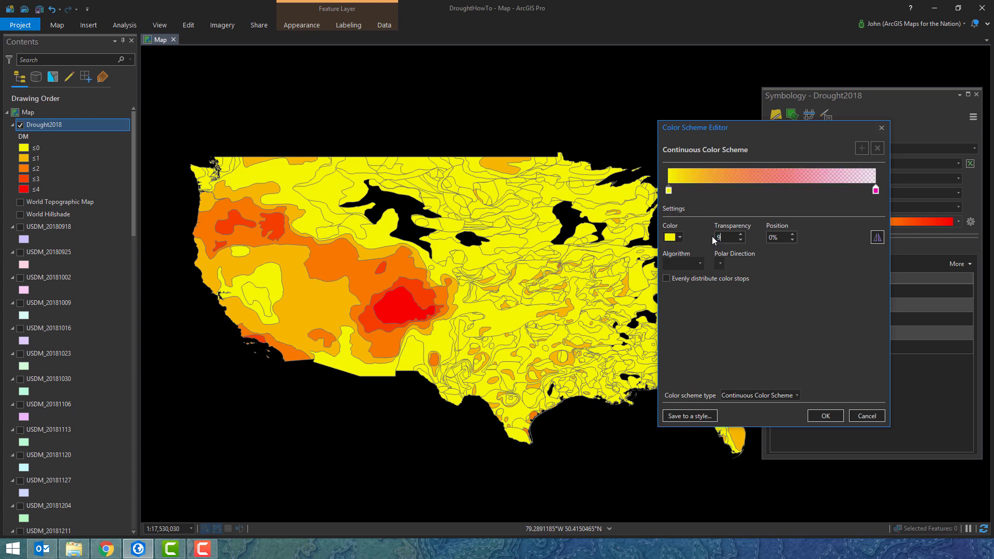
pyautogui.click(825, 416)
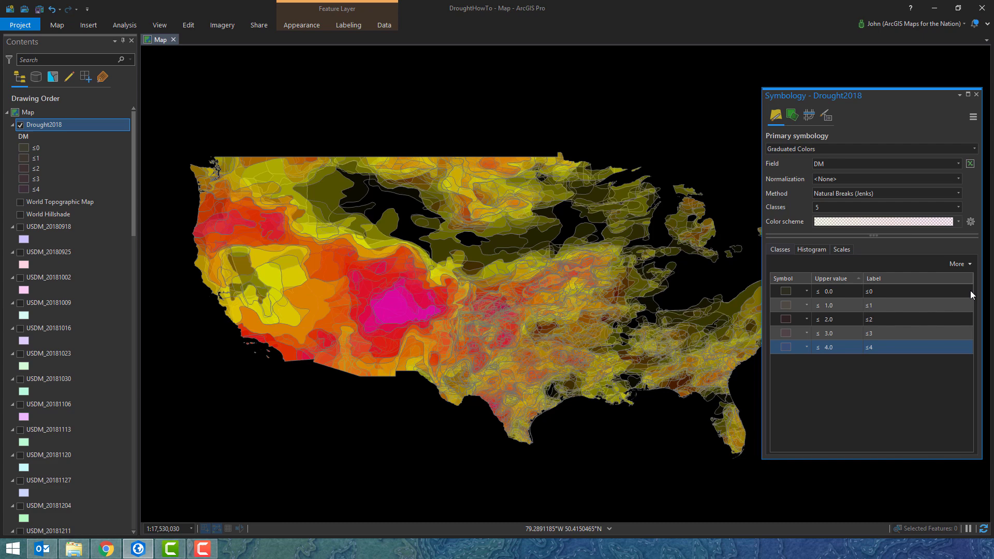
# Step: Set the outline colour of all five drought class symbols to No color
pyautogui.click(962, 264)
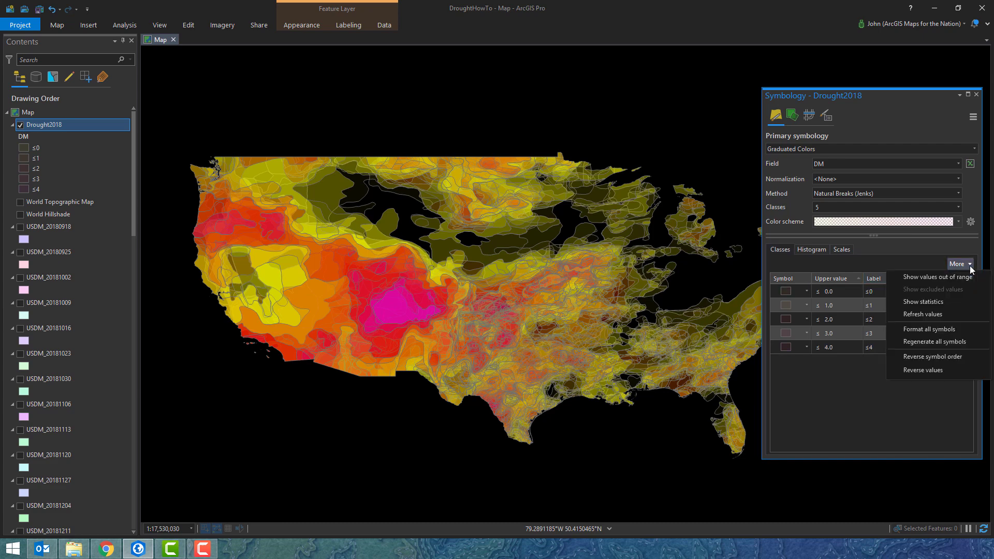
pyautogui.click(933, 330)
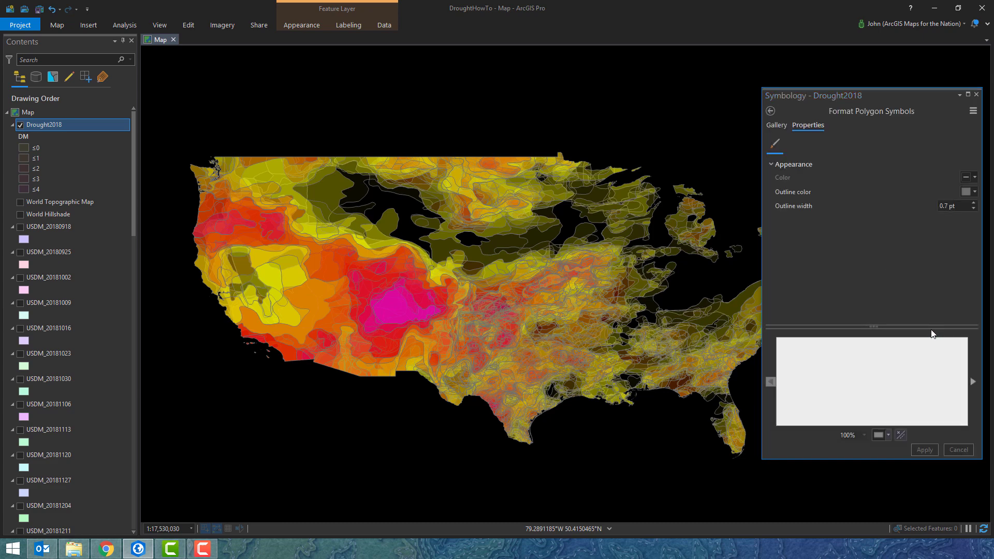
pyautogui.click(966, 193)
pyautogui.click(887, 202)
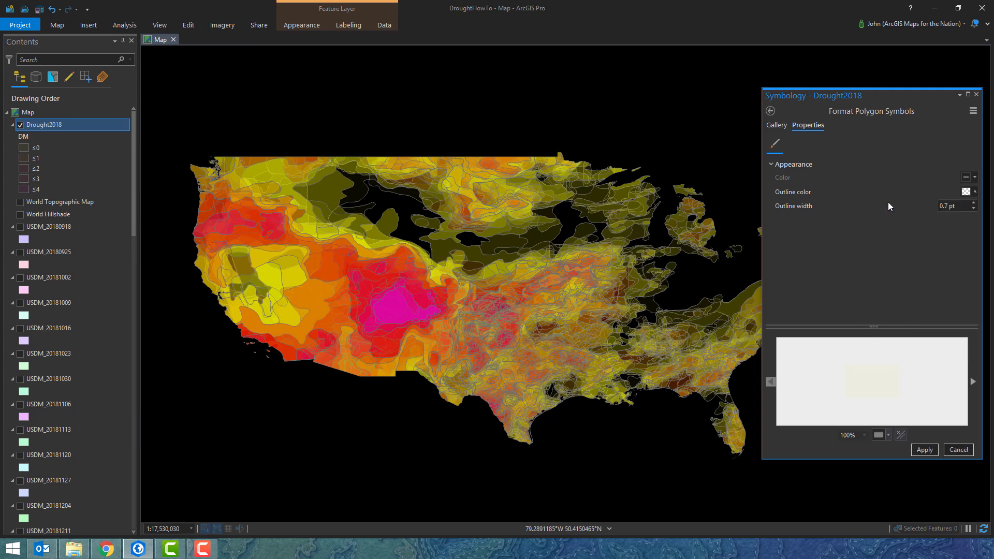
pyautogui.click(924, 450)
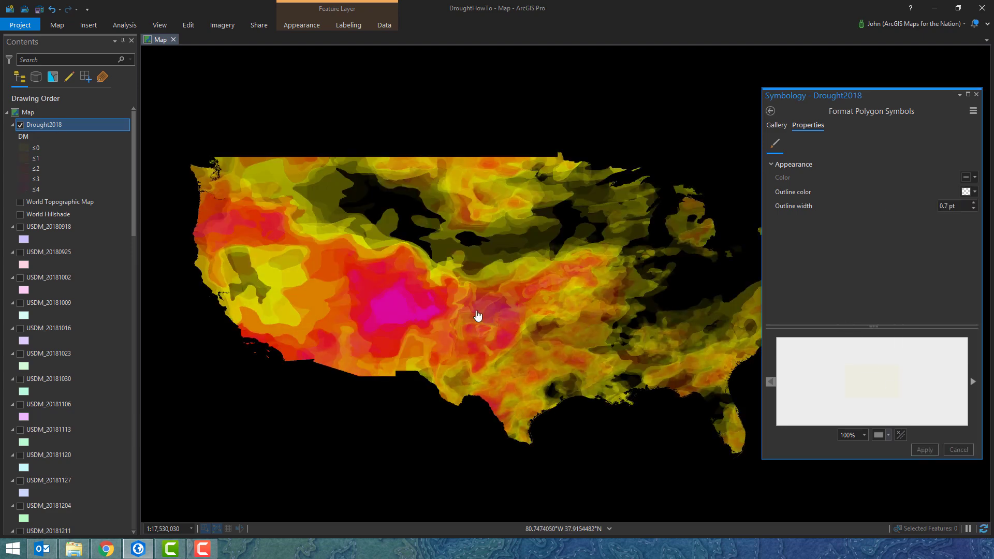
pyautogui.click(770, 111)
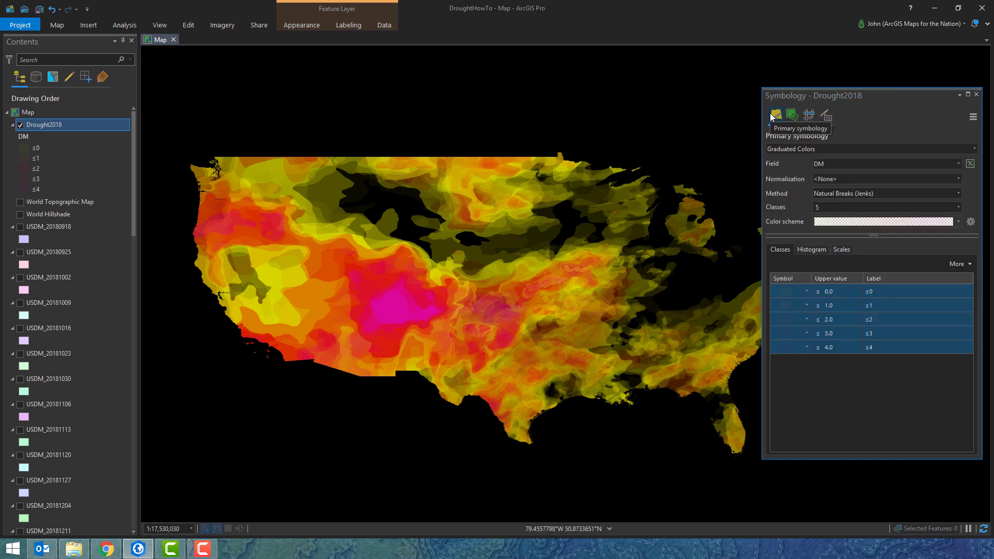
# Step: Enable symbol layer drawing and order the classes ≤4, ≤3, ≤2, ≤1, ≤0 from top
pyautogui.click(809, 116)
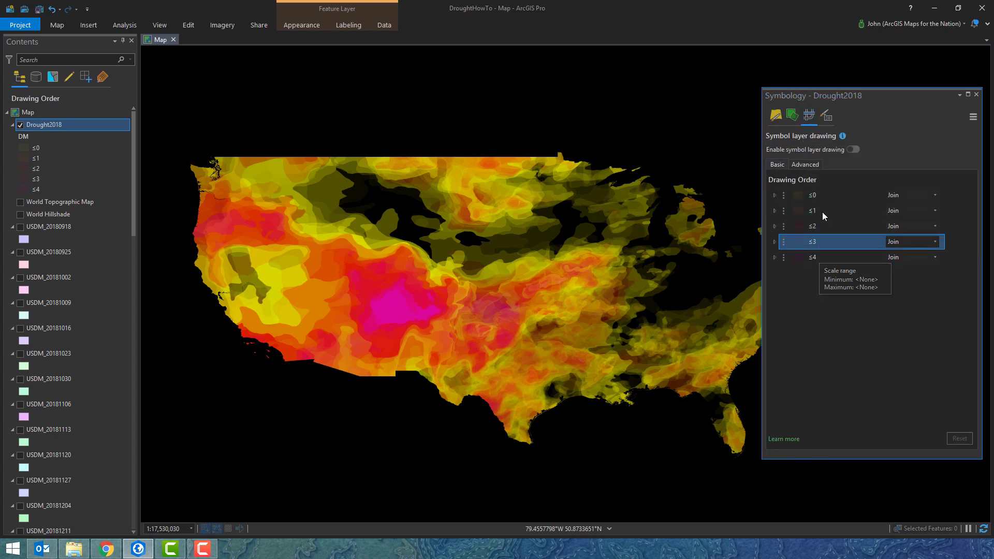
pyautogui.click(853, 150)
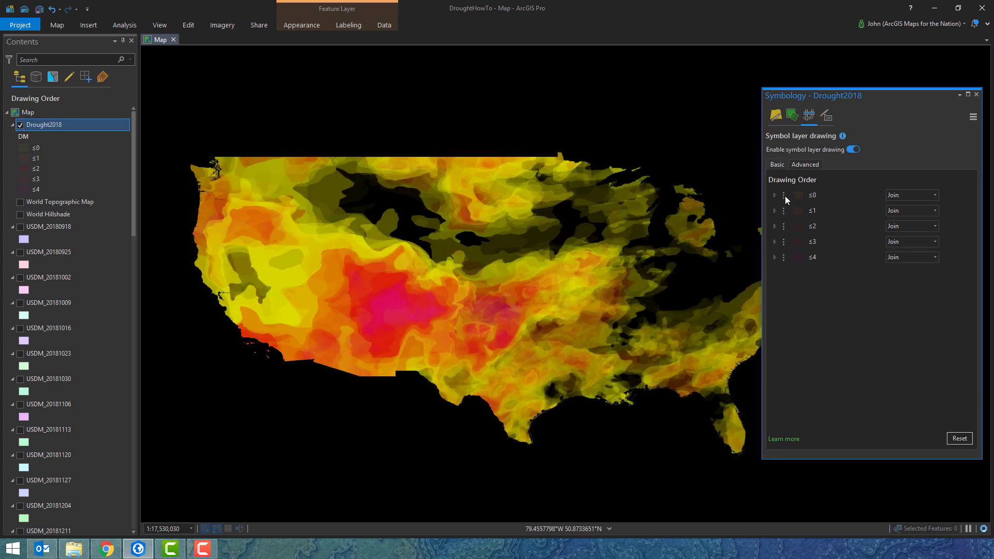
pyautogui.moveTo(783, 195); pyautogui.dragTo(783, 261)
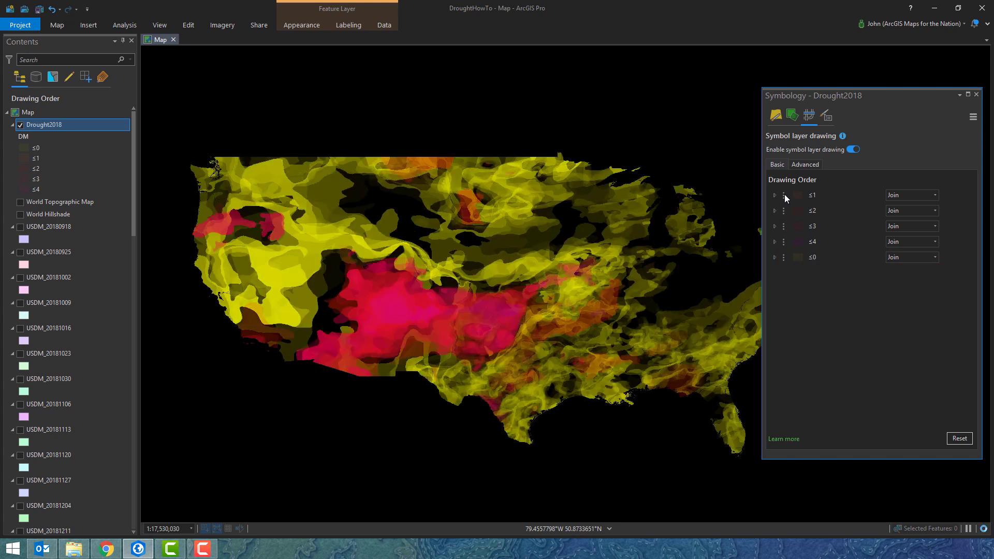
pyautogui.moveTo(784, 194); pyautogui.dragTo(787, 248)
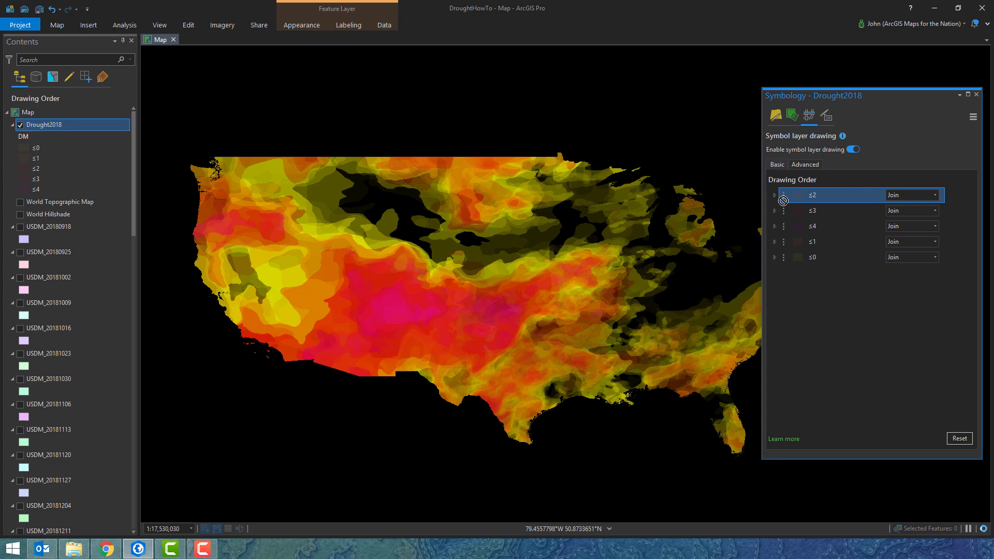
pyautogui.moveTo(783, 200)
pyautogui.mouseDown()
pyautogui.moveTo(785, 238)
pyautogui.moveTo(784, 215)
pyautogui.mouseUp()
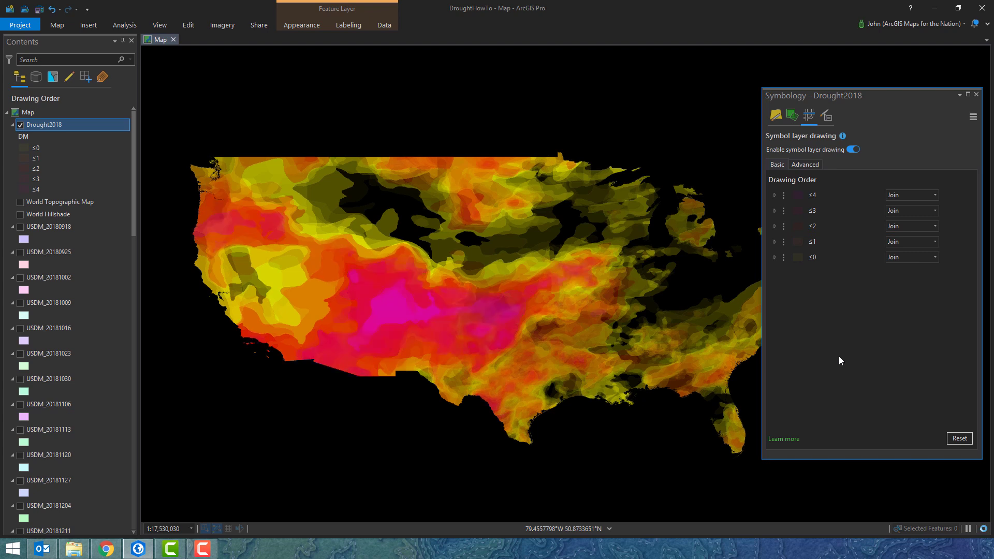
pyautogui.click(776, 117)
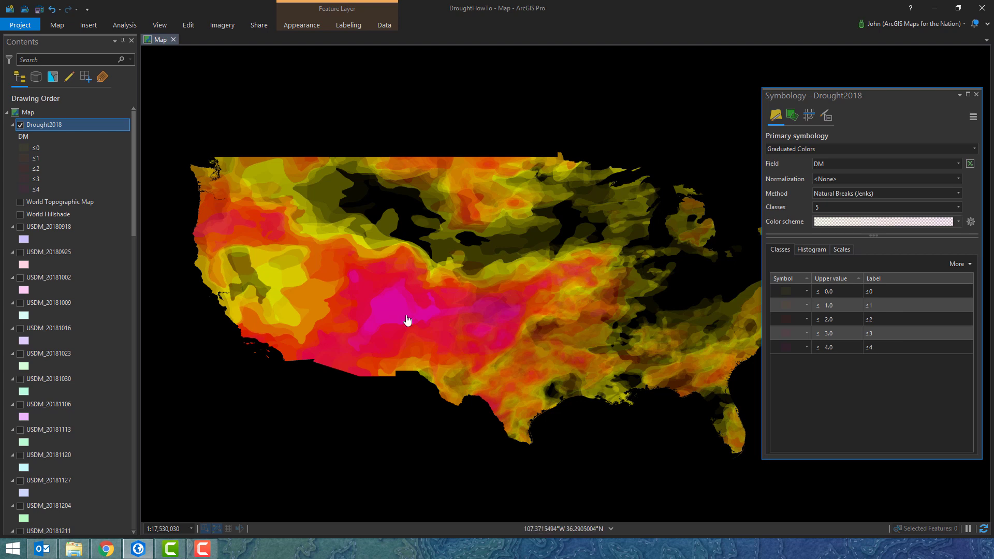
# Step: Apply the yellow-to-magenta colour scheme to the class outlines instead of the fills
pyautogui.moveTo(855, 92)
pyautogui.mouseDown()
pyautogui.moveTo(883, 92)
pyautogui.moveTo(852, 89)
pyautogui.mouseUp()
pyautogui.moveTo(548, 428); pyautogui.dragTo(528, 422)
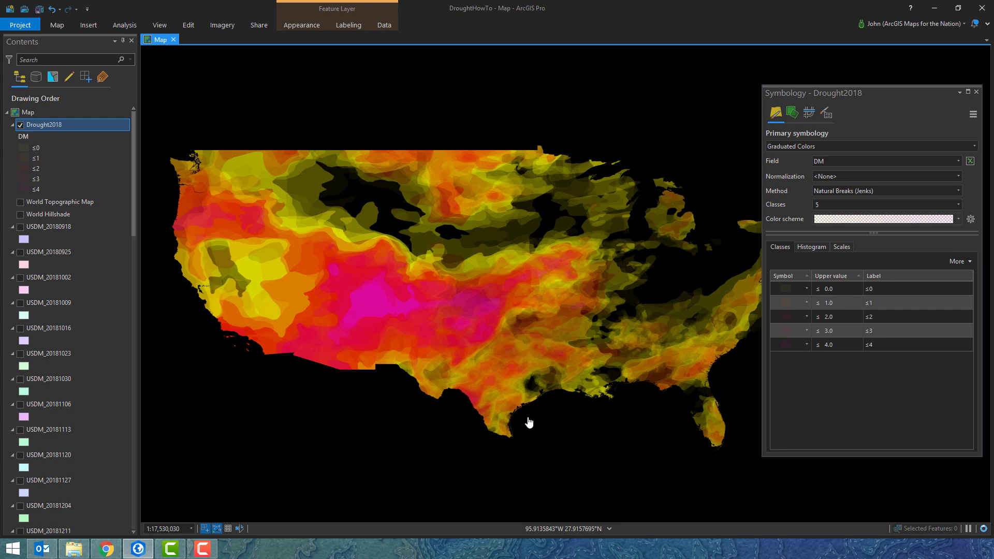
pyautogui.click(971, 220)
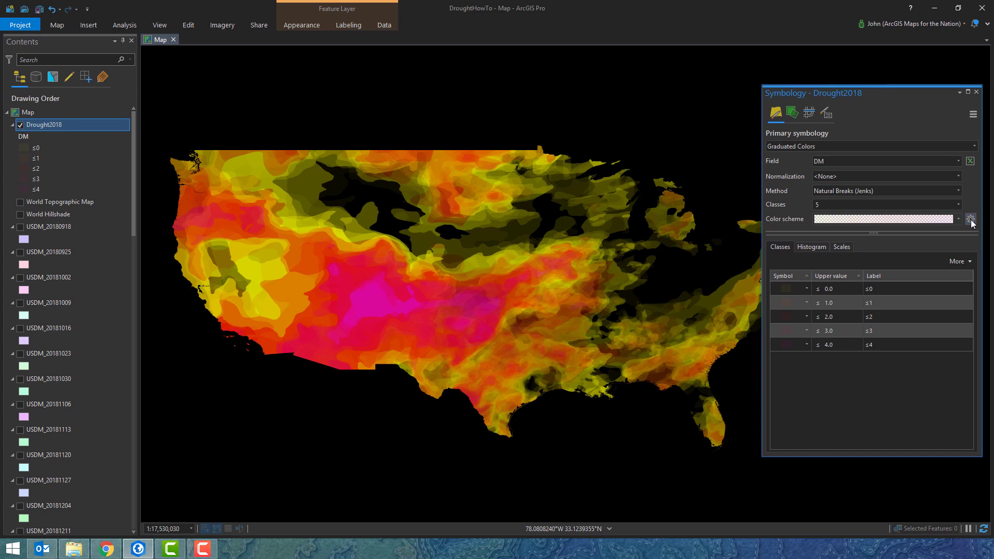
pyautogui.click(971, 220)
pyautogui.click(896, 246)
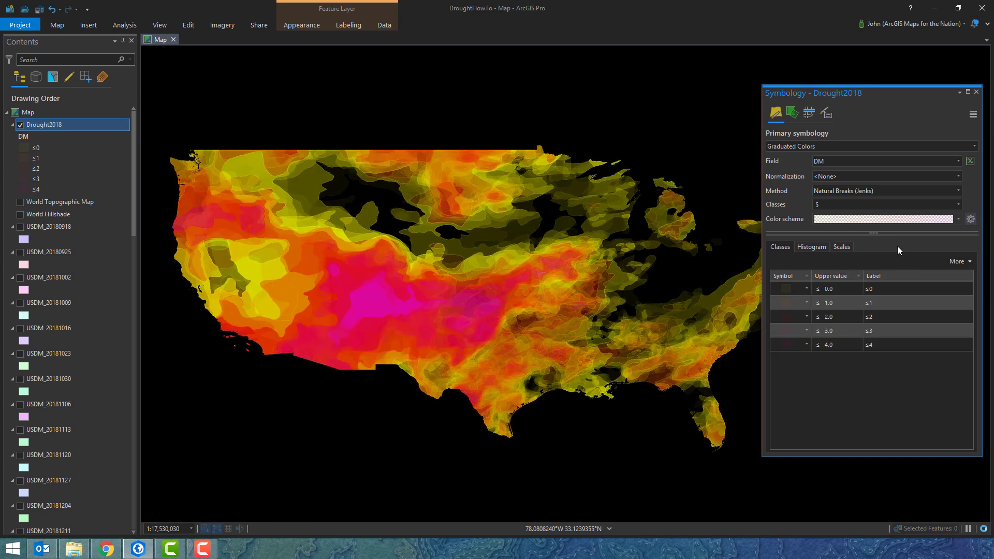
# Step: Format all class symbols with No color fill and 1 pt outlines
pyautogui.click(958, 261)
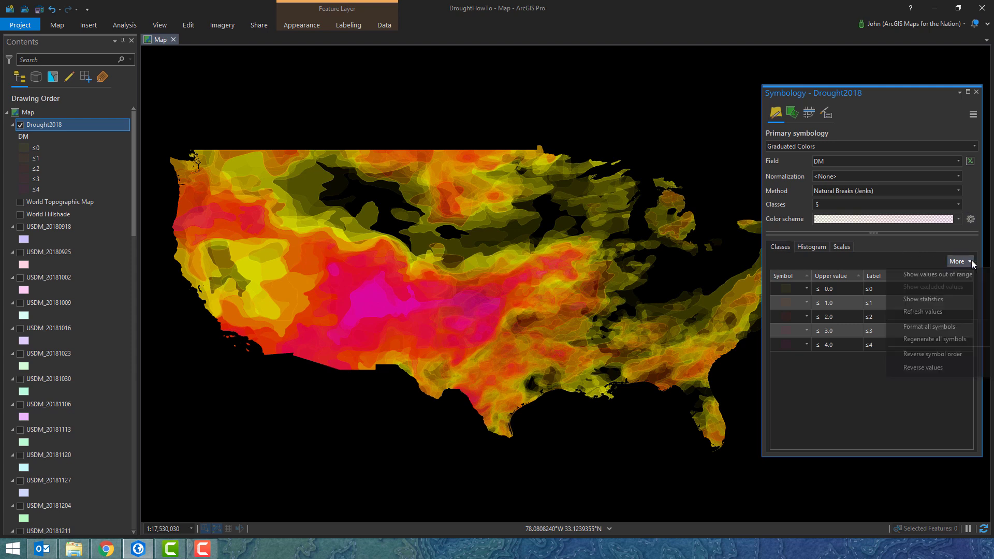
pyautogui.click(926, 326)
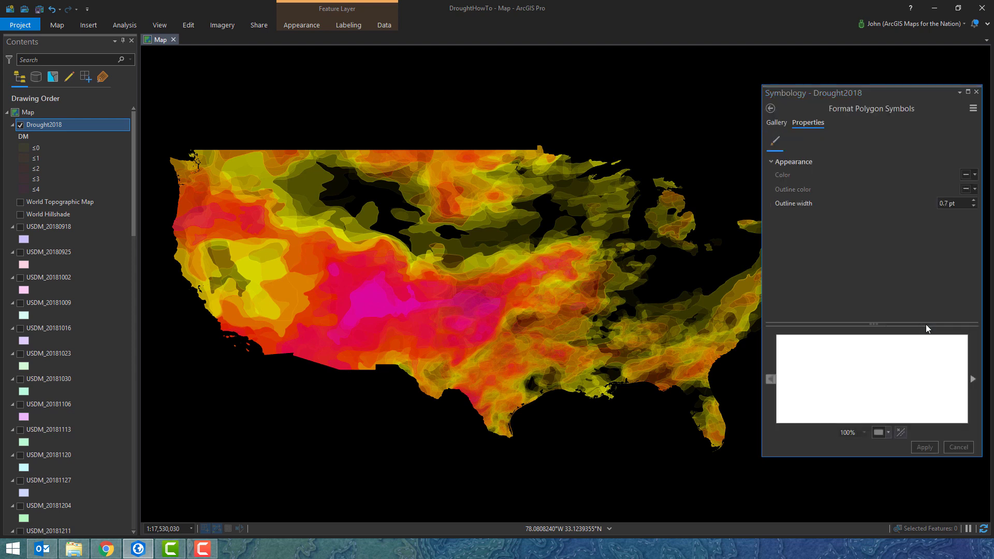
pyautogui.click(967, 174)
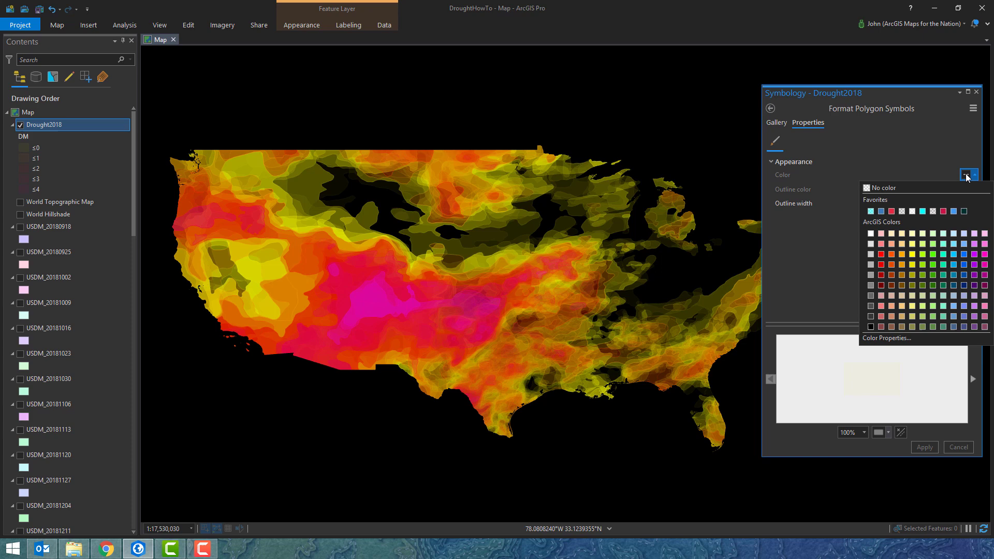
pyautogui.click(915, 188)
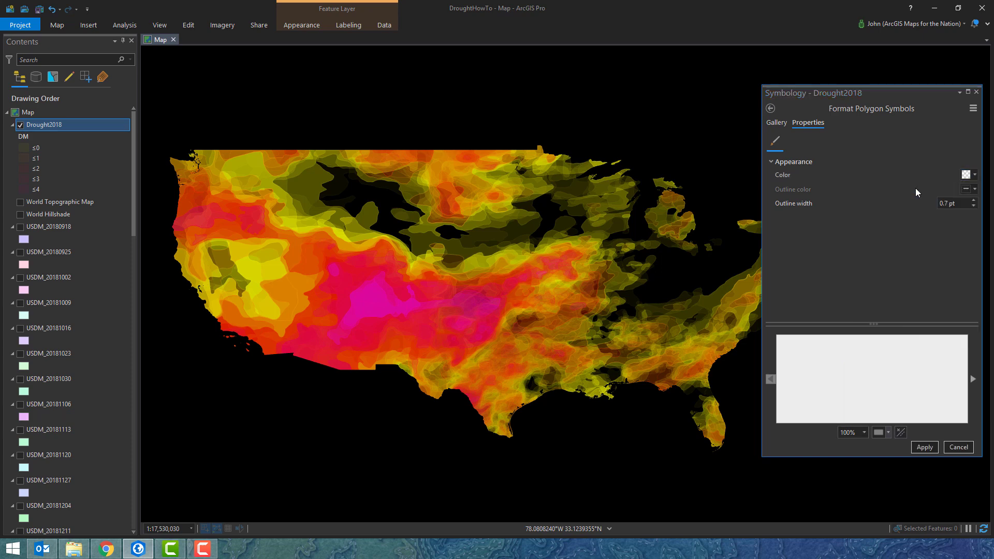
pyautogui.click(973, 200)
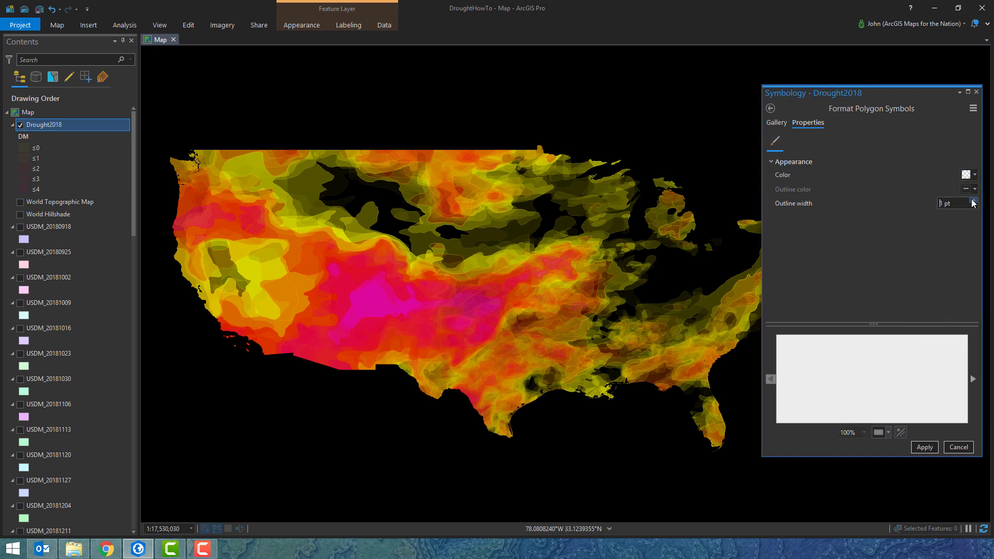
pyautogui.click(925, 447)
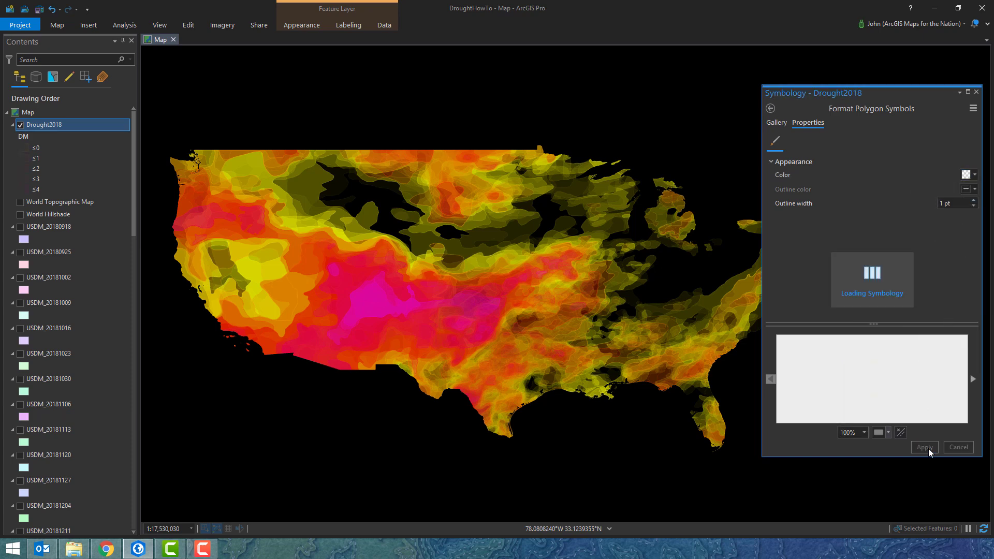
pyautogui.click(771, 109)
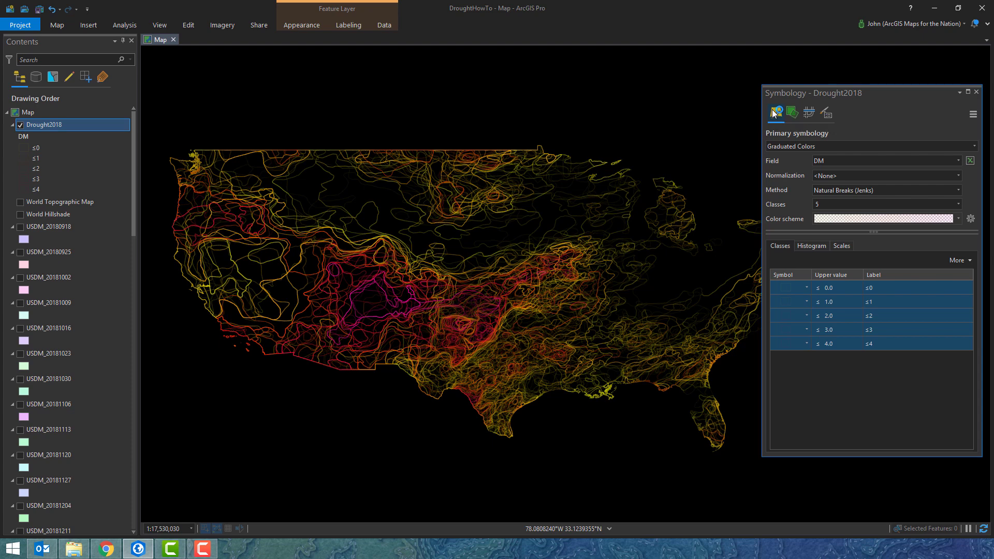
# Step: Close the Symbology pane and nudge the drought outline map right, zooming in and back out
pyautogui.click(977, 93)
pyautogui.moveTo(530, 329); pyautogui.dragTo(558, 334)
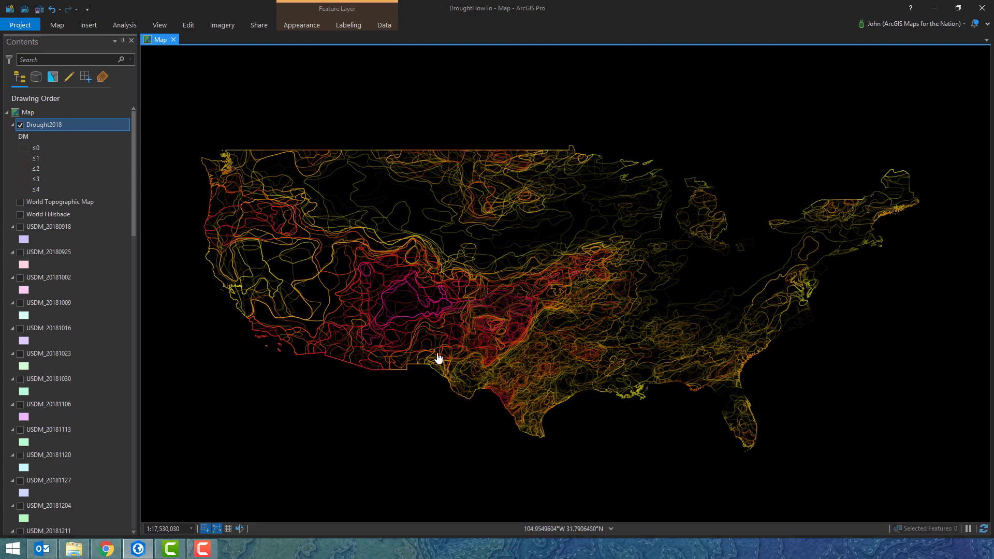
pyautogui.scroll(5, 412, 320)
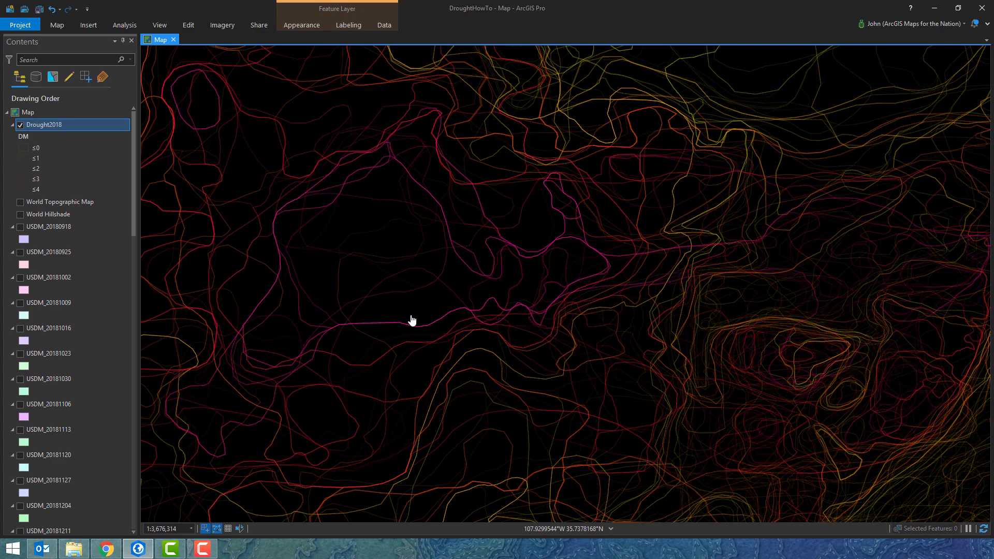
pyautogui.scroll(-4, 411, 320)
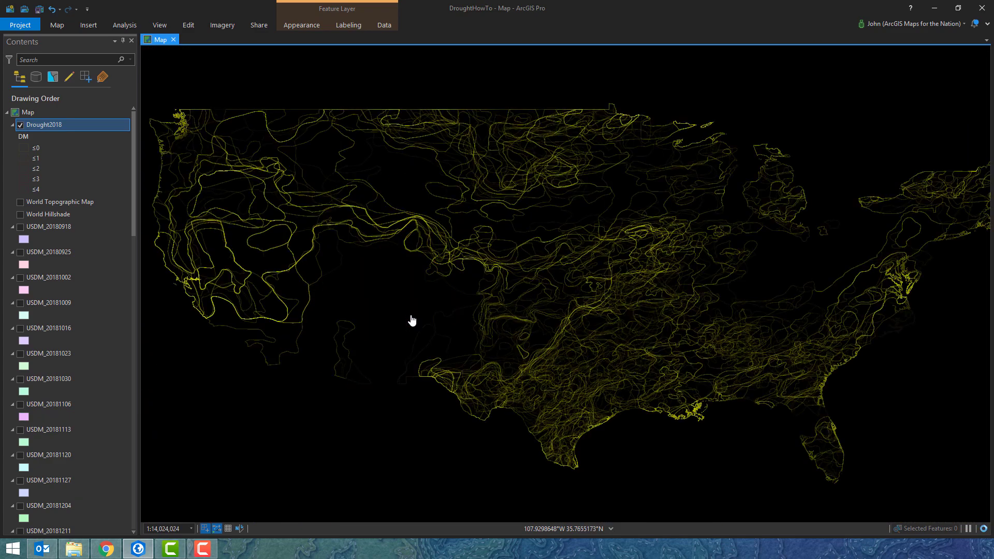
pyautogui.scroll(-1, 407, 320)
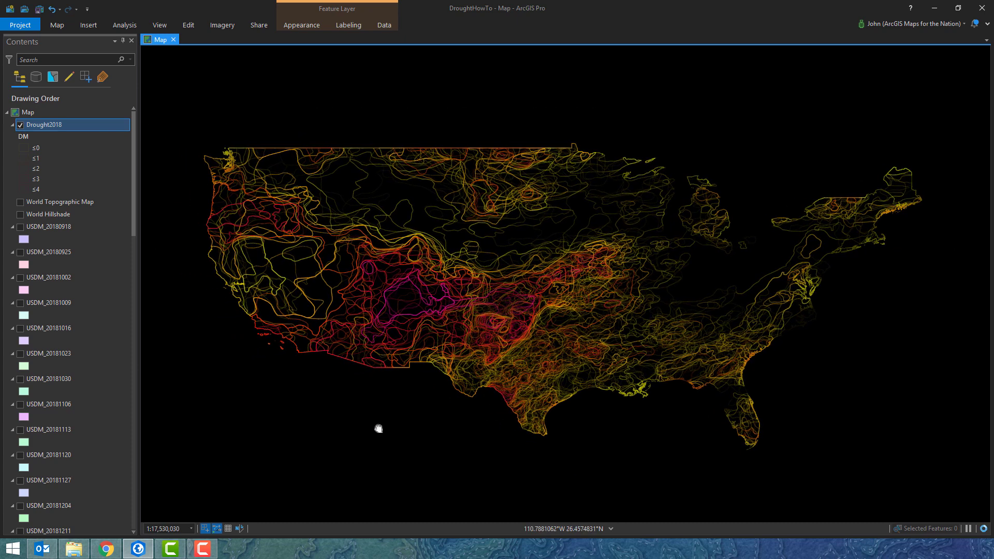
# Step: Set the map's coordinate system to USA Contiguous Albers Equal Area Conic in Map Properties
pyautogui.doubleClick(47, 113)
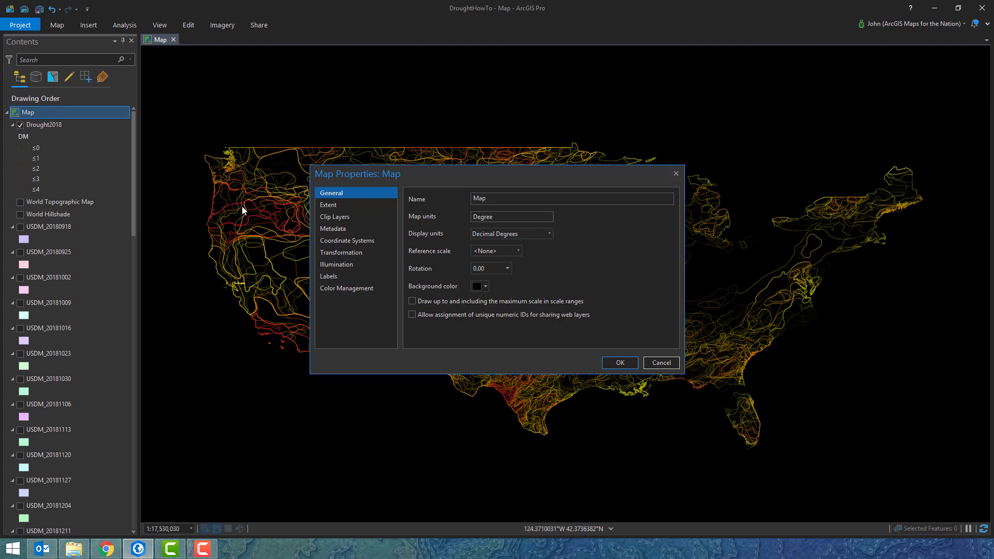
pyautogui.click(352, 241)
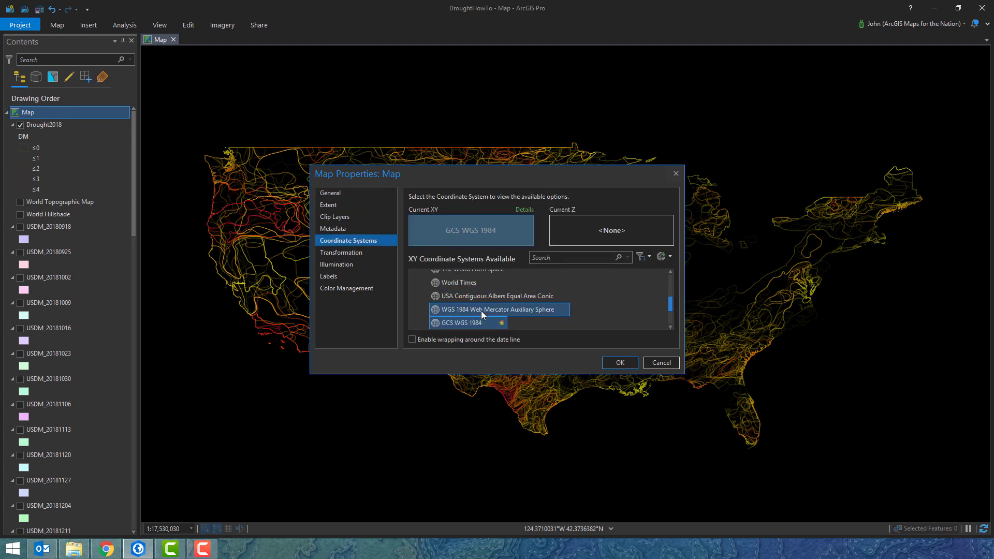
pyautogui.click(477, 296)
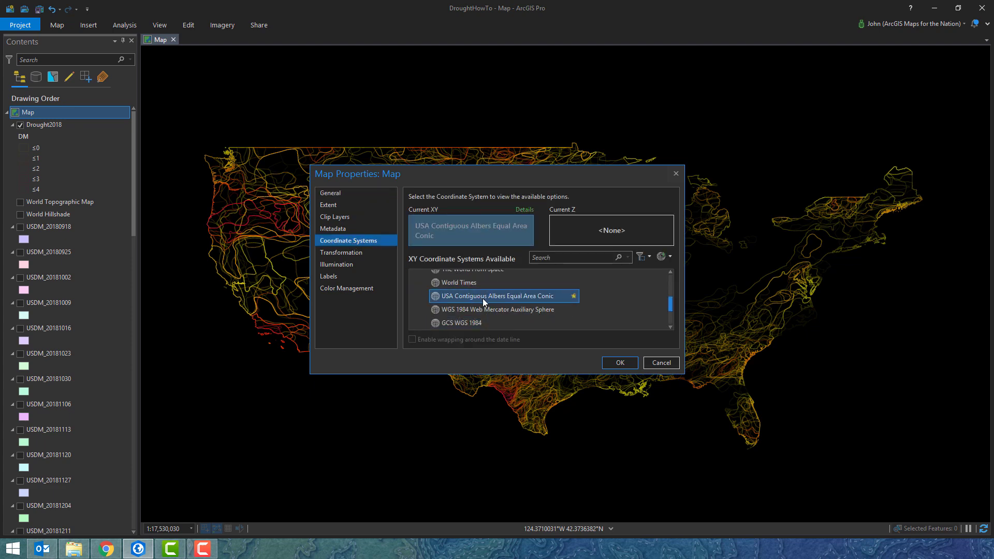
pyautogui.click(622, 363)
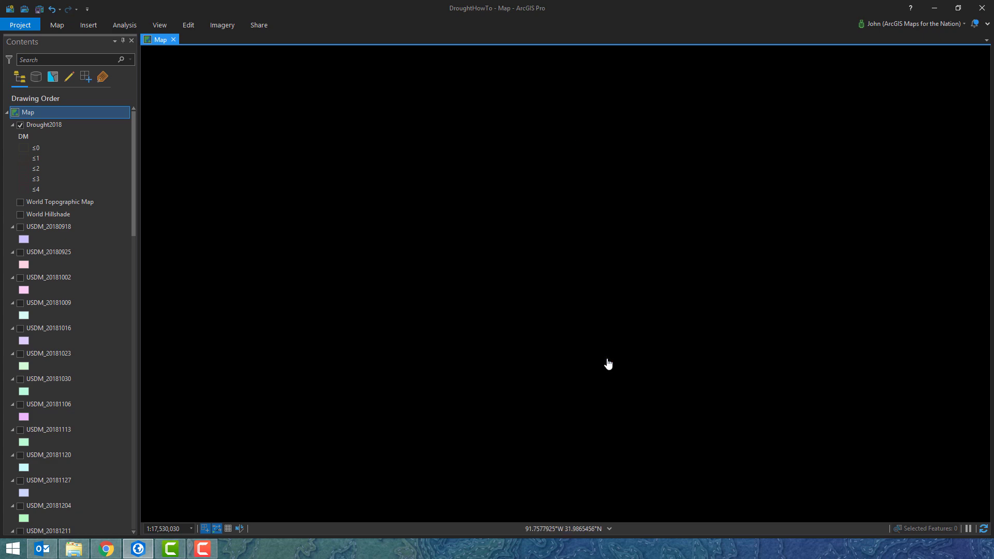